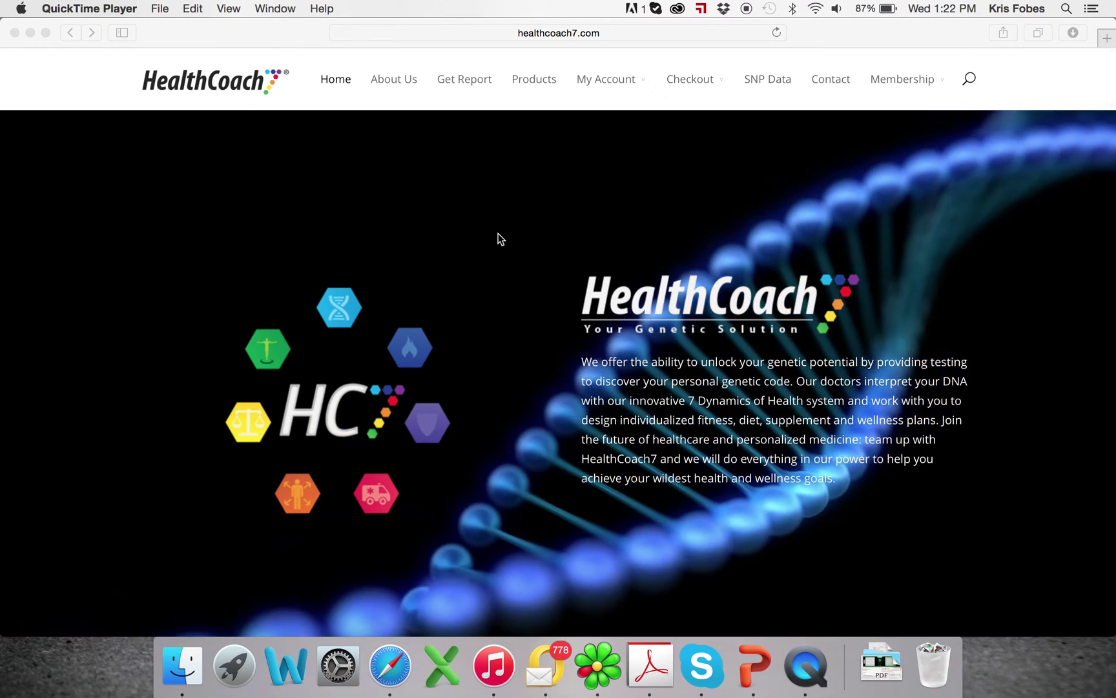
Scroll down through the HealthCoach7 page and back up to the top
{"action": "scroll", "coordinate": [498, 239], "scroll_direction": "down", "scroll_amount": 15}
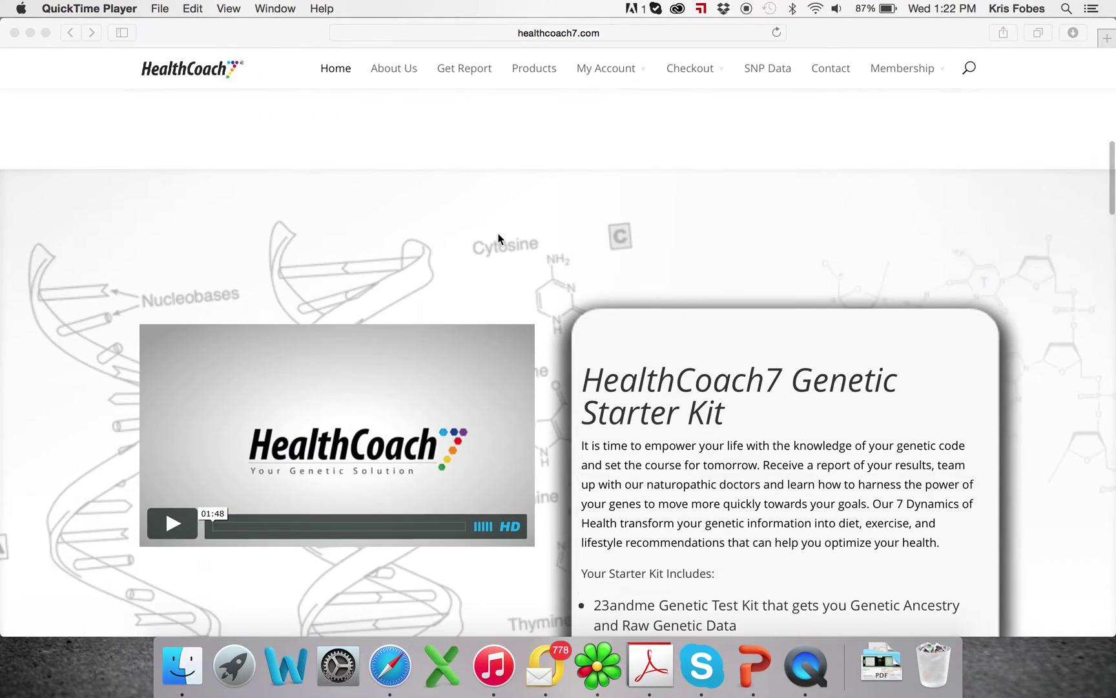
{"action": "scroll", "coordinate": [498, 239], "scroll_direction": "down", "scroll_amount": 3}
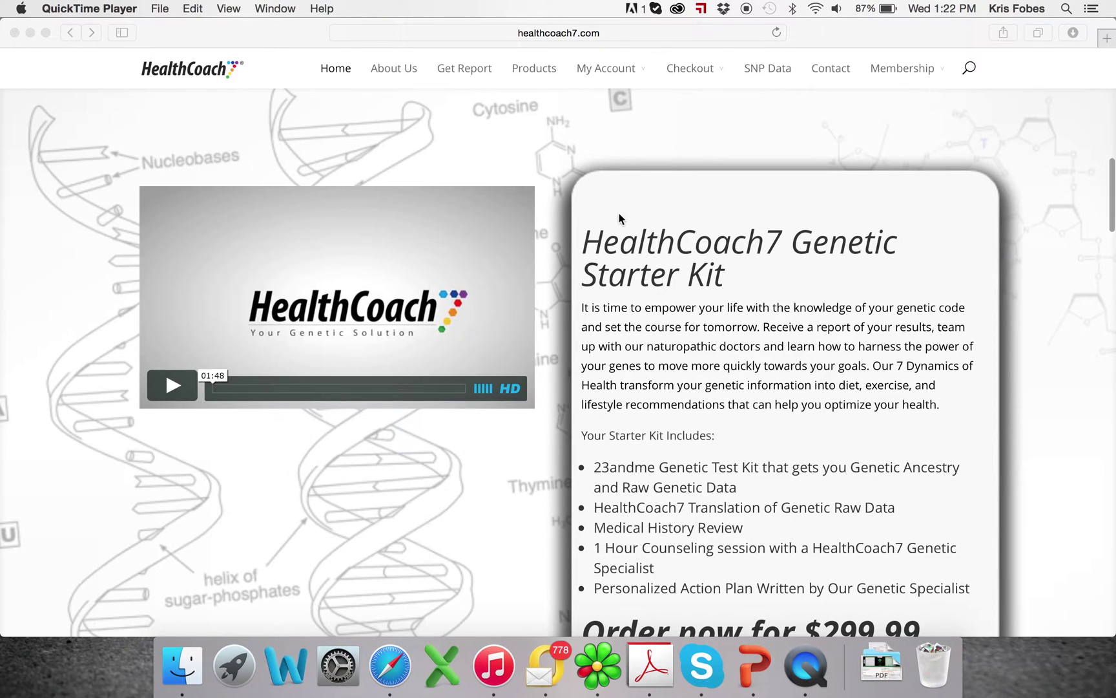
{"action": "scroll", "coordinate": [601, 173], "scroll_direction": "down", "scroll_amount": 2}
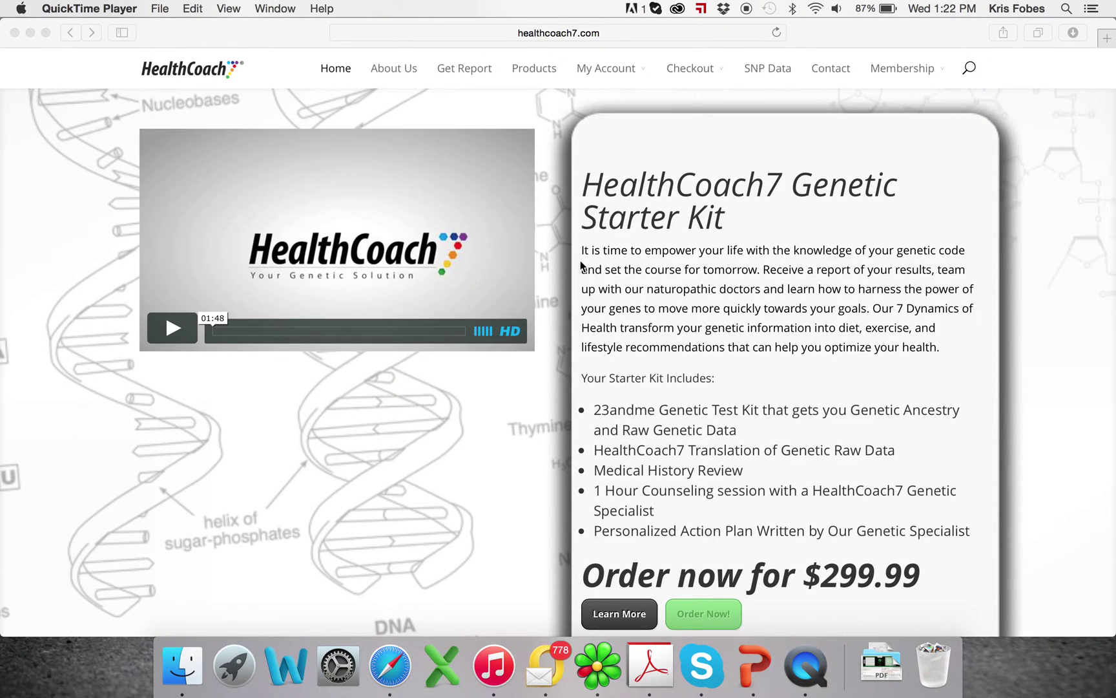
{"action": "scroll", "coordinate": [691, 308], "scroll_direction": "down", "scroll_amount": 3}
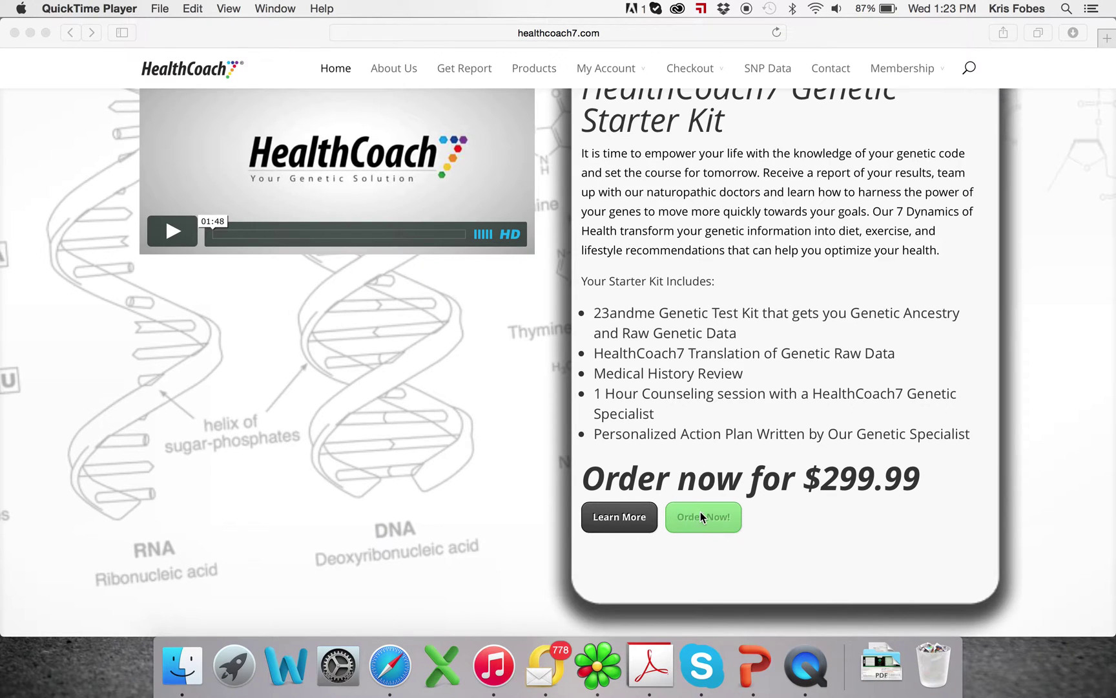
{"action": "scroll", "coordinate": [700, 512], "scroll_direction": "down", "scroll_amount": 10}
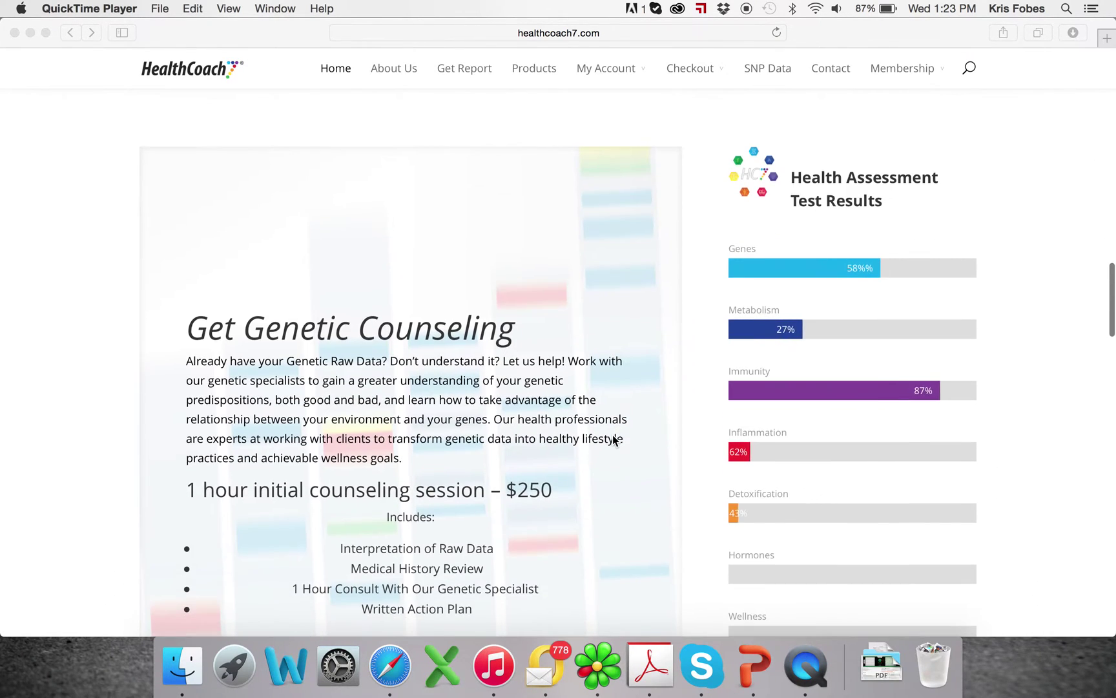
{"action": "scroll", "coordinate": [614, 439], "scroll_direction": "down", "scroll_amount": 3}
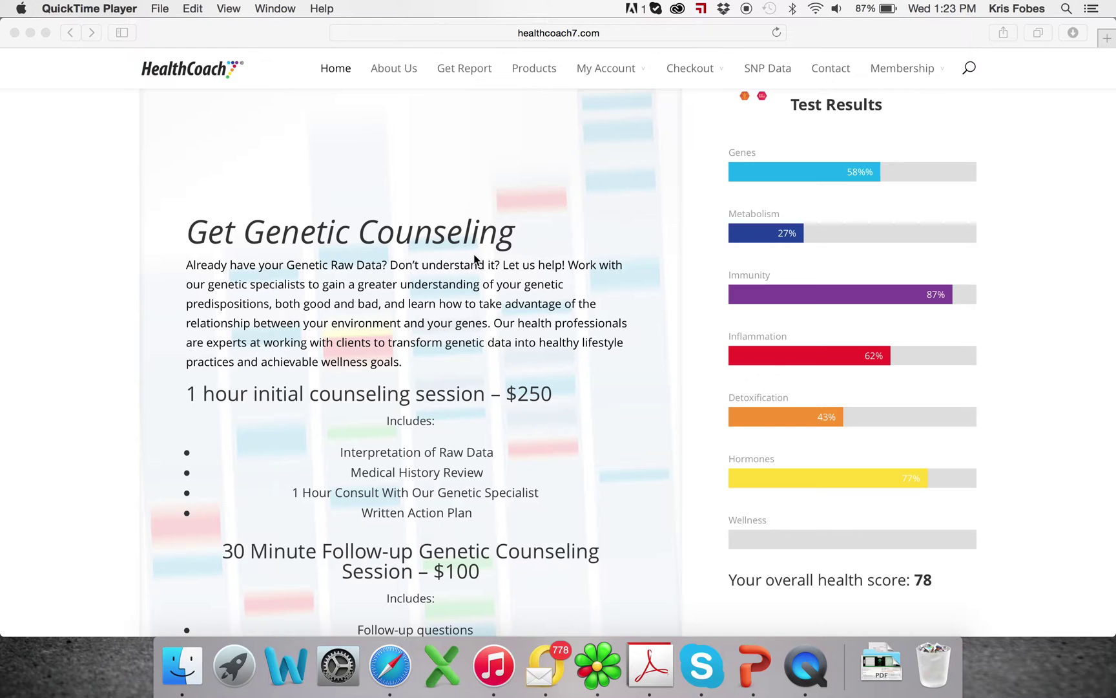
{"action": "scroll", "coordinate": [474, 258], "scroll_direction": "down", "scroll_amount": 1}
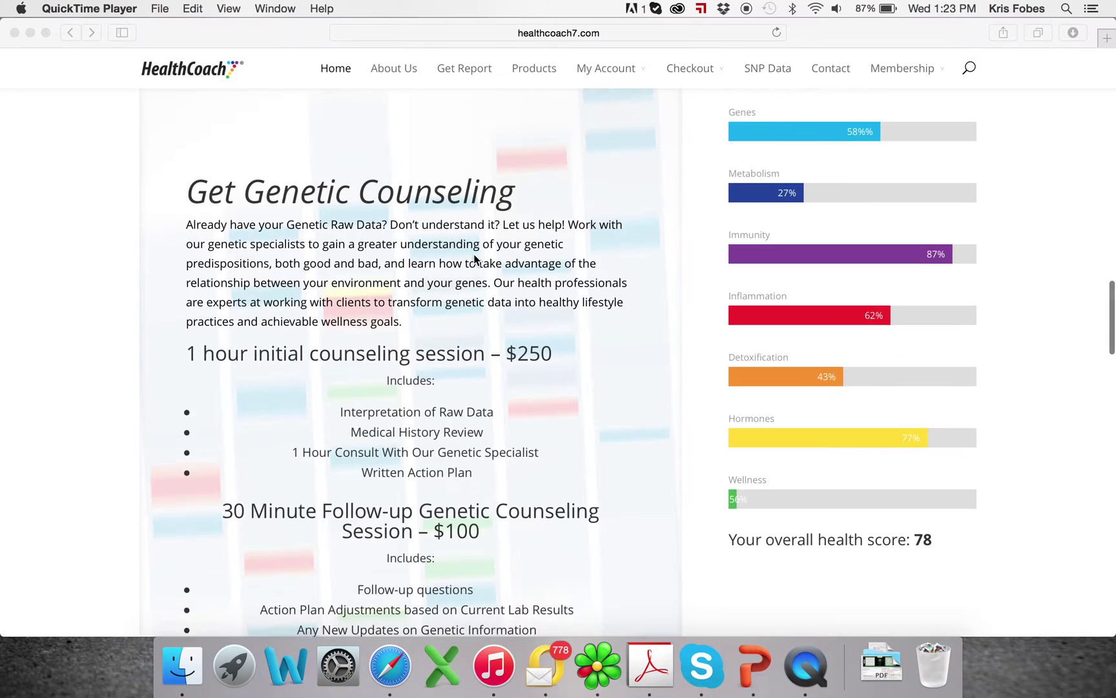
{"action": "scroll", "coordinate": [474, 258], "scroll_direction": "down", "scroll_amount": 4}
{"action": "scroll", "coordinate": [474, 258], "scroll_direction": "down", "scroll_amount": 1}
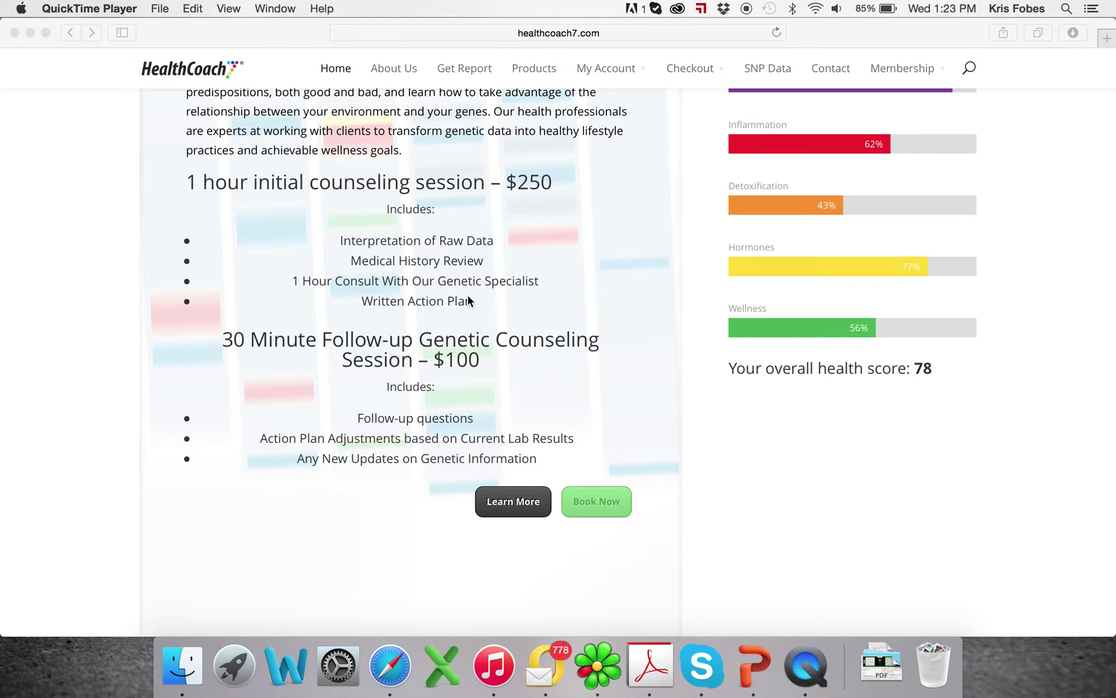
{"action": "scroll", "coordinate": [467, 296], "scroll_direction": "up", "scroll_amount": 15}
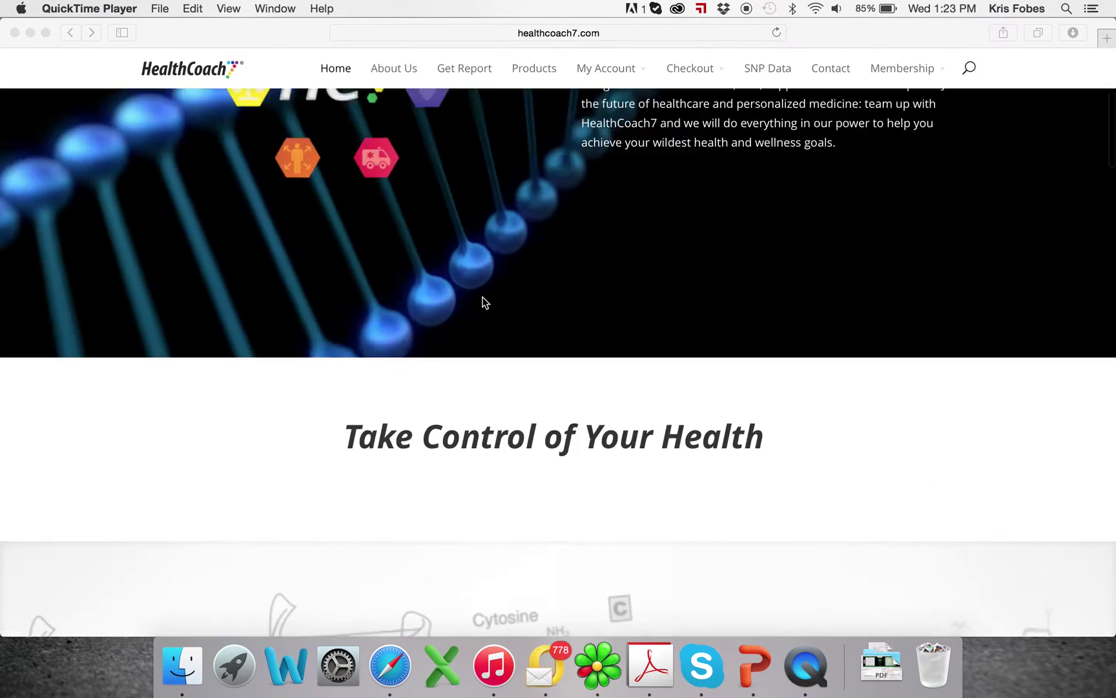
{"action": "scroll", "coordinate": [483, 298], "scroll_direction": "up", "scroll_amount": 5}
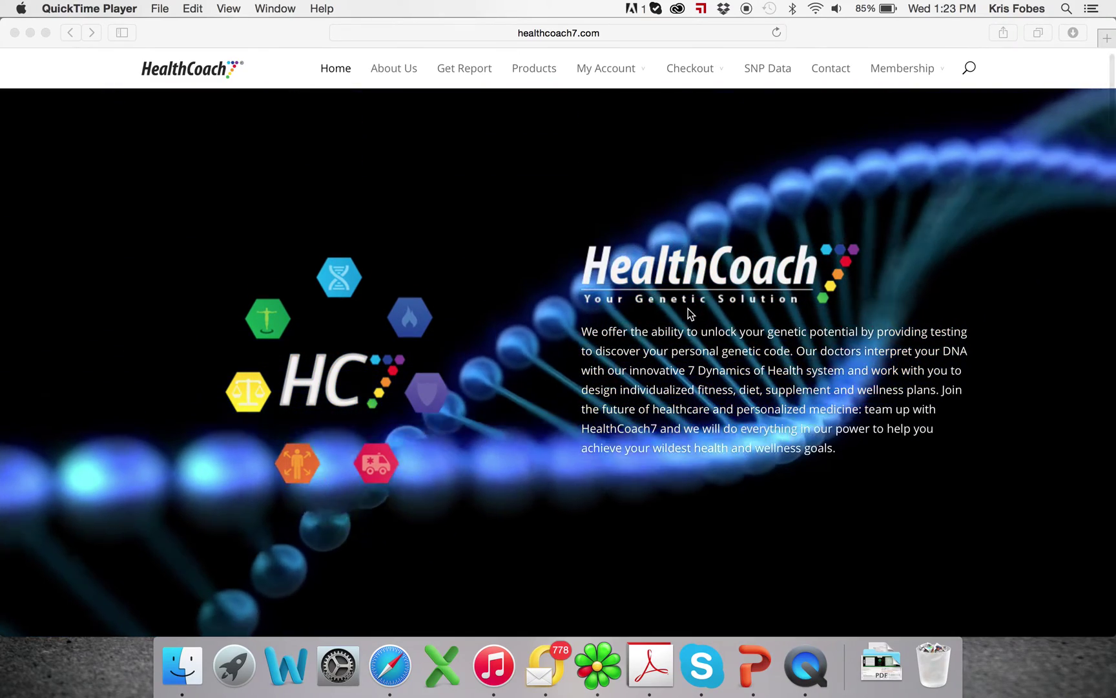
{"action": "scroll", "coordinate": [810, 115], "scroll_direction": "up", "scroll_amount": 1}
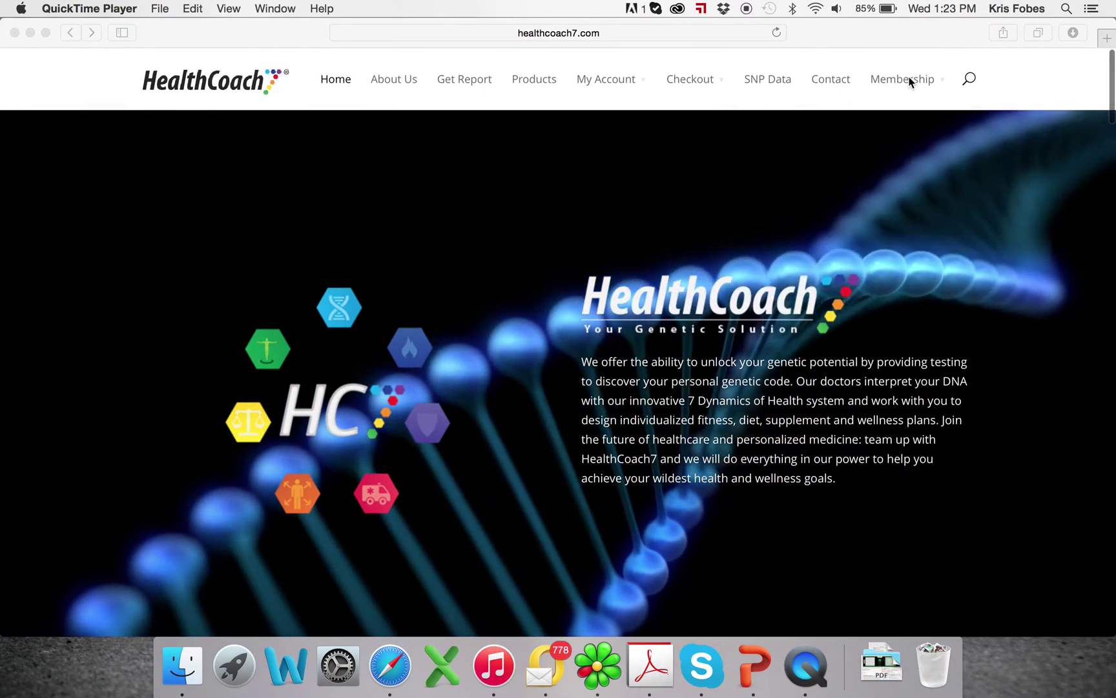
Log out via Membership, then pick BUY NOW under the FREE plan from Get Membership
{"action": "left_click", "coordinate": [908, 81]}
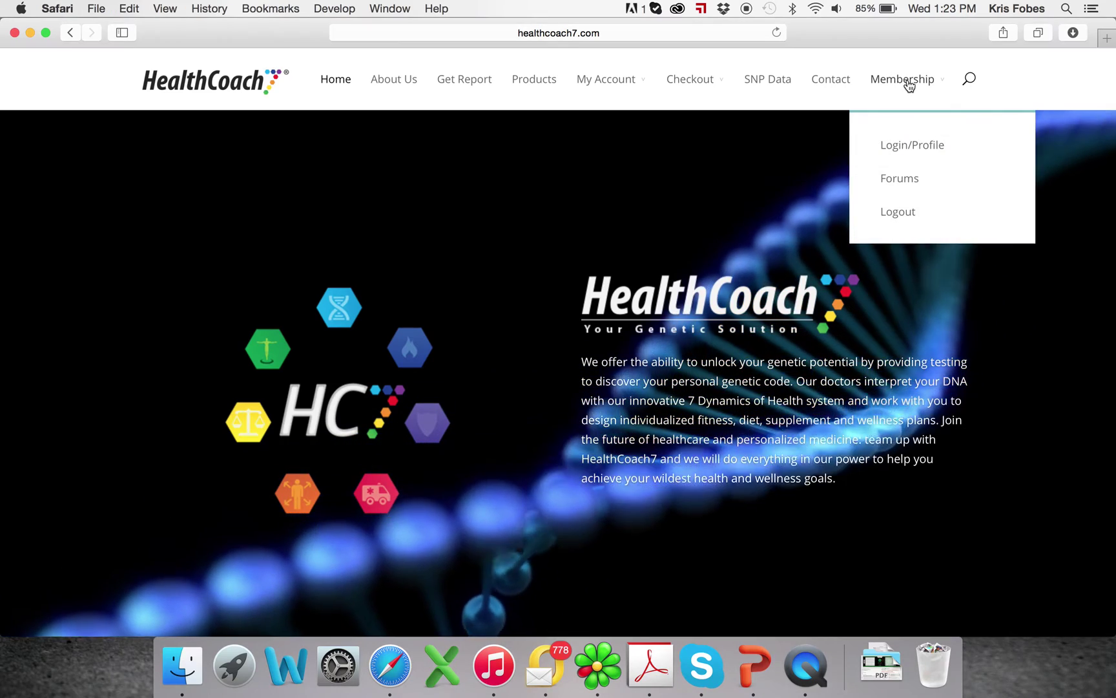
{"action": "left_click", "coordinate": [900, 220]}
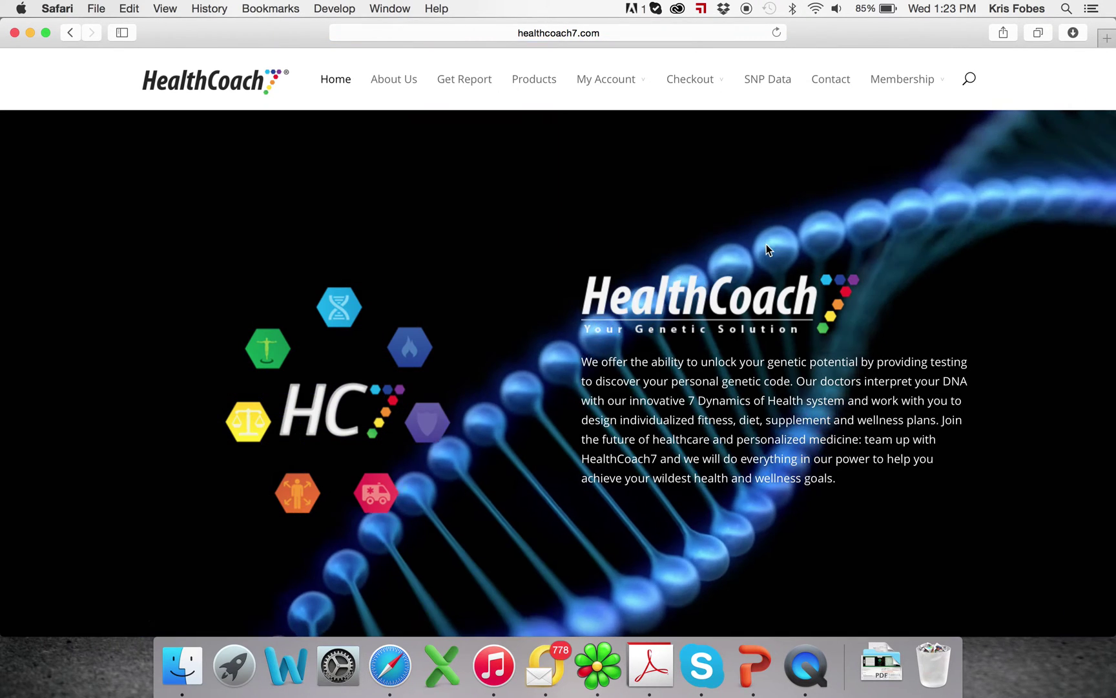
{"action": "mouse_move", "coordinate": [907, 92]}
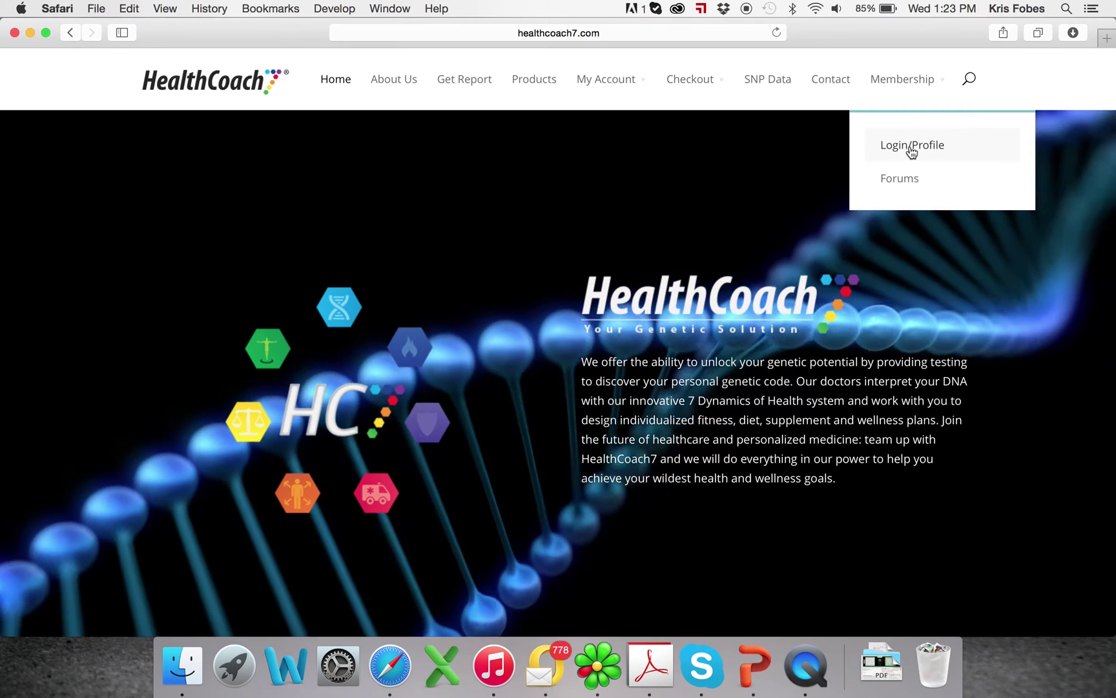
{"action": "left_click", "coordinate": [910, 146]}
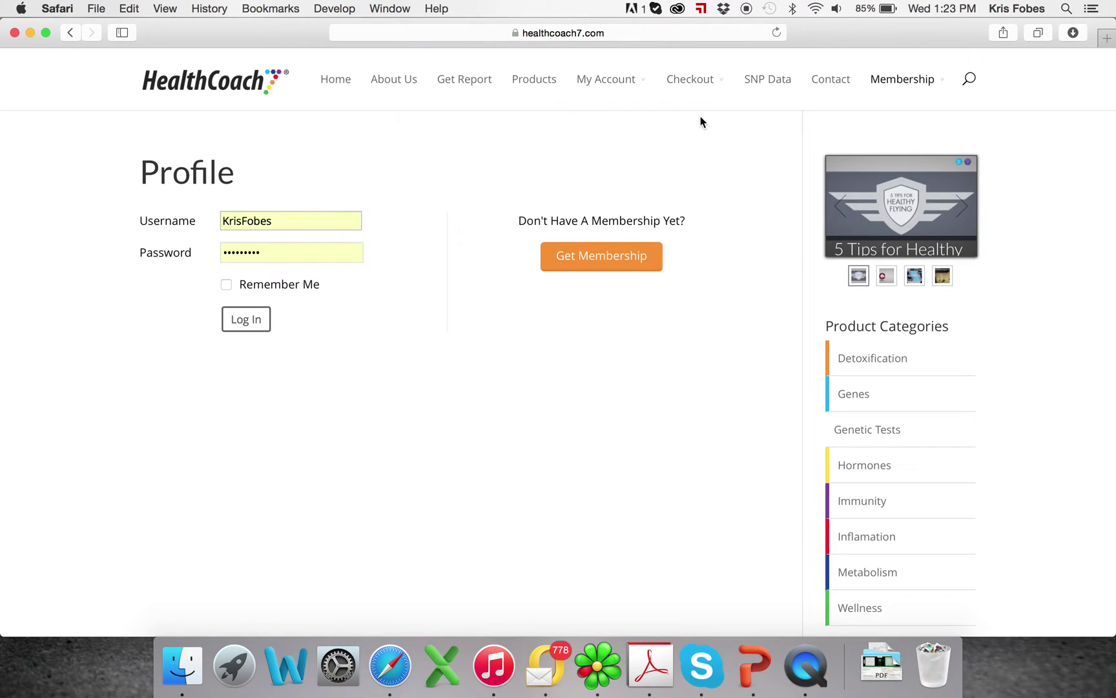
{"action": "left_click", "coordinate": [572, 263]}
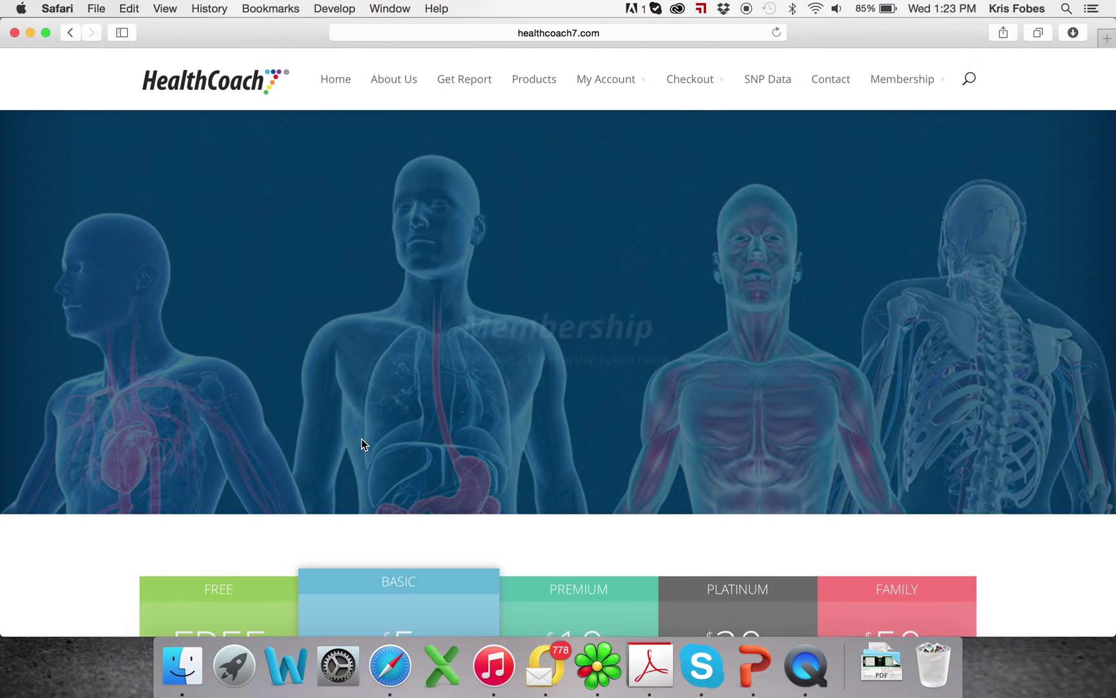
{"action": "scroll", "coordinate": [363, 443], "scroll_direction": "down", "scroll_amount": 5}
{"action": "left_click", "coordinate": [215, 617]}
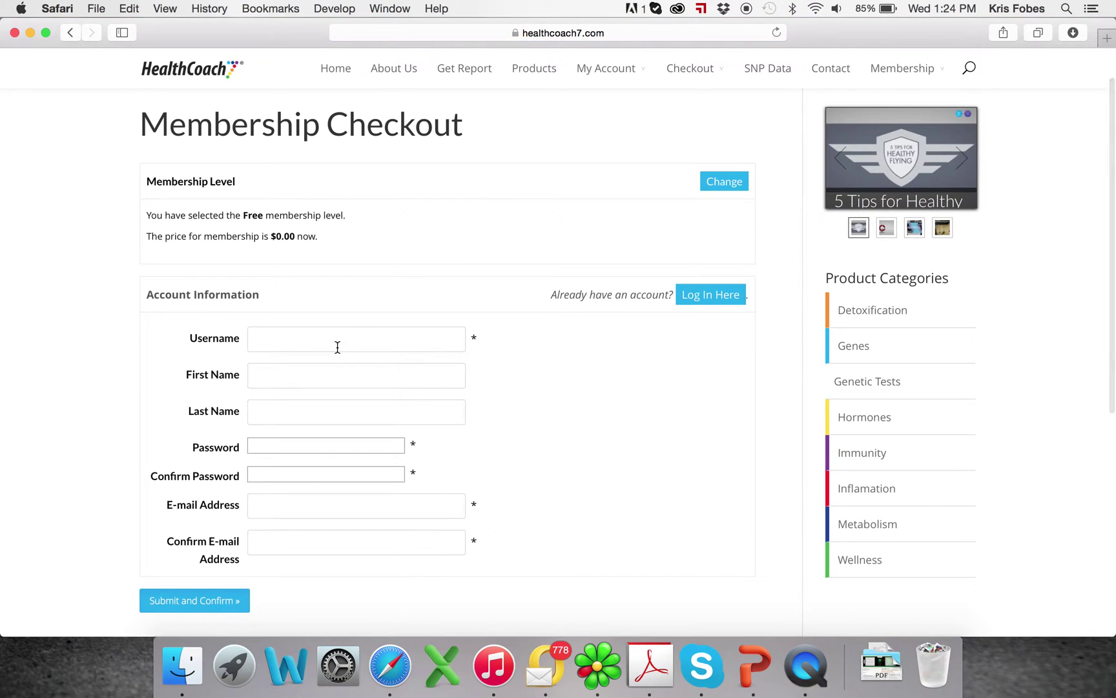
Enter the member's username, first and last name, and the password with its confirmation
{"action": "type", "text": "is16"}
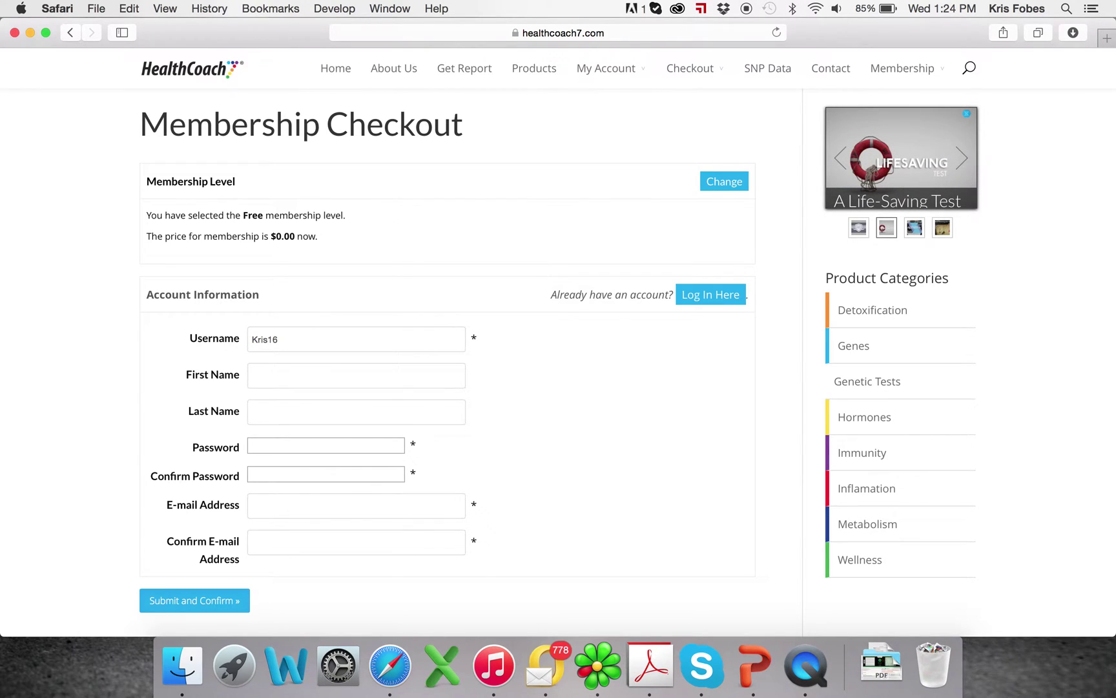
{"action": "key", "text": "Tab"}
{"action": "key", "text": "Tab"}
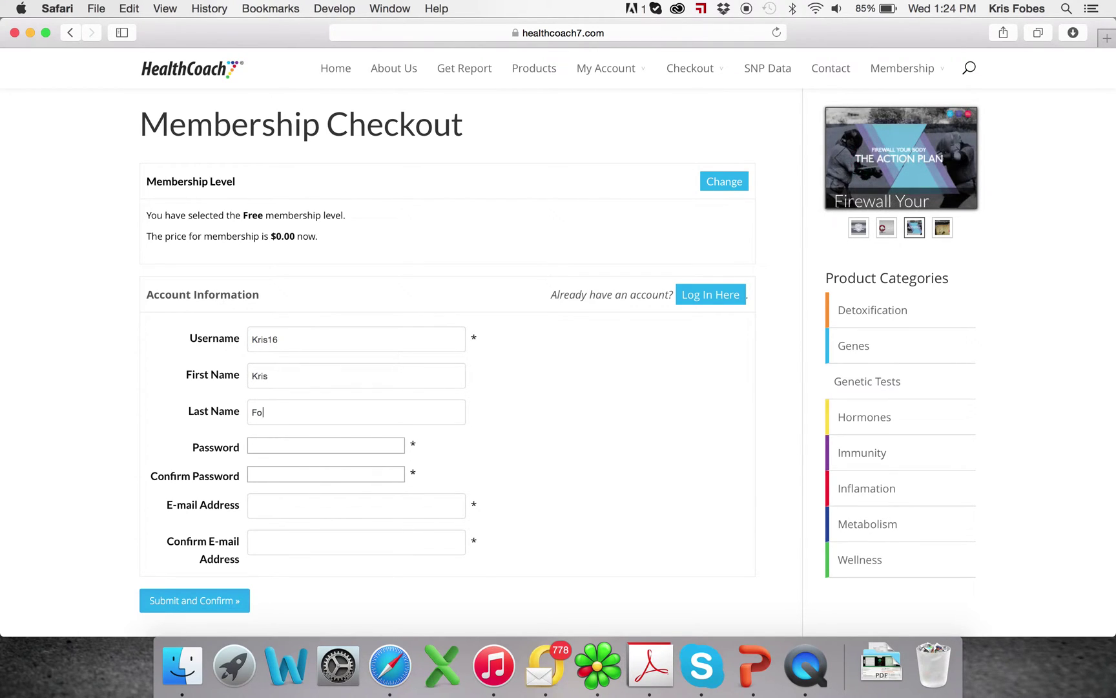
{"action": "key", "text": "Tab"}
{"action": "type", "text": "*****"}
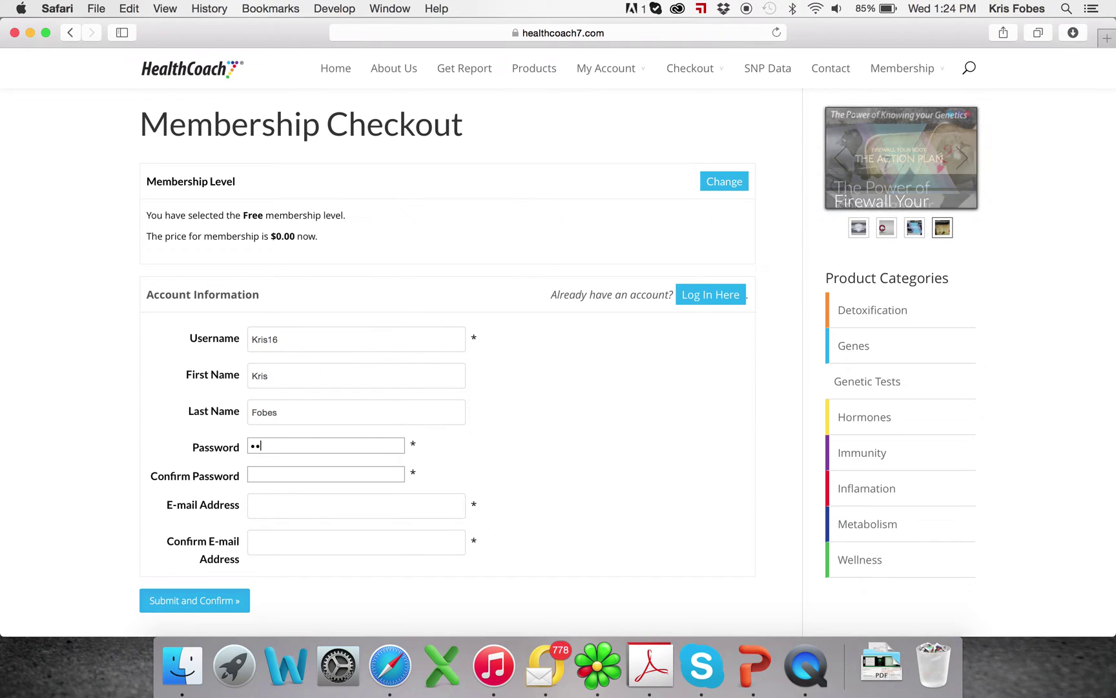
{"action": "type", "text": "*****"}
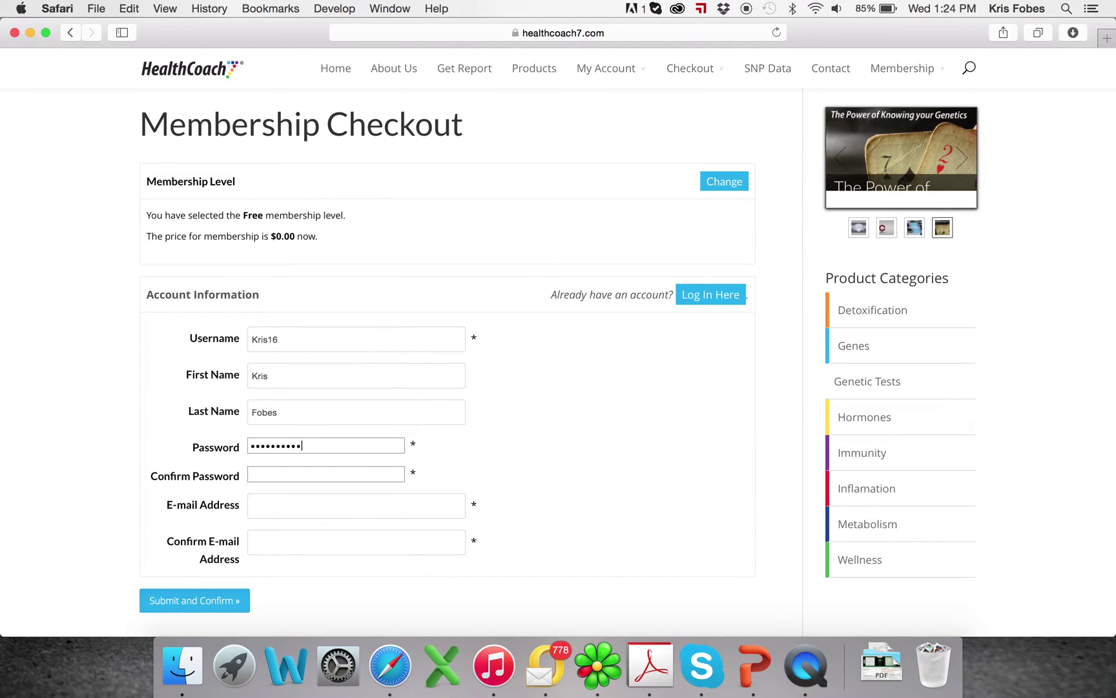
{"action": "key", "text": "Tab"}
{"action": "type", "text": "**"}
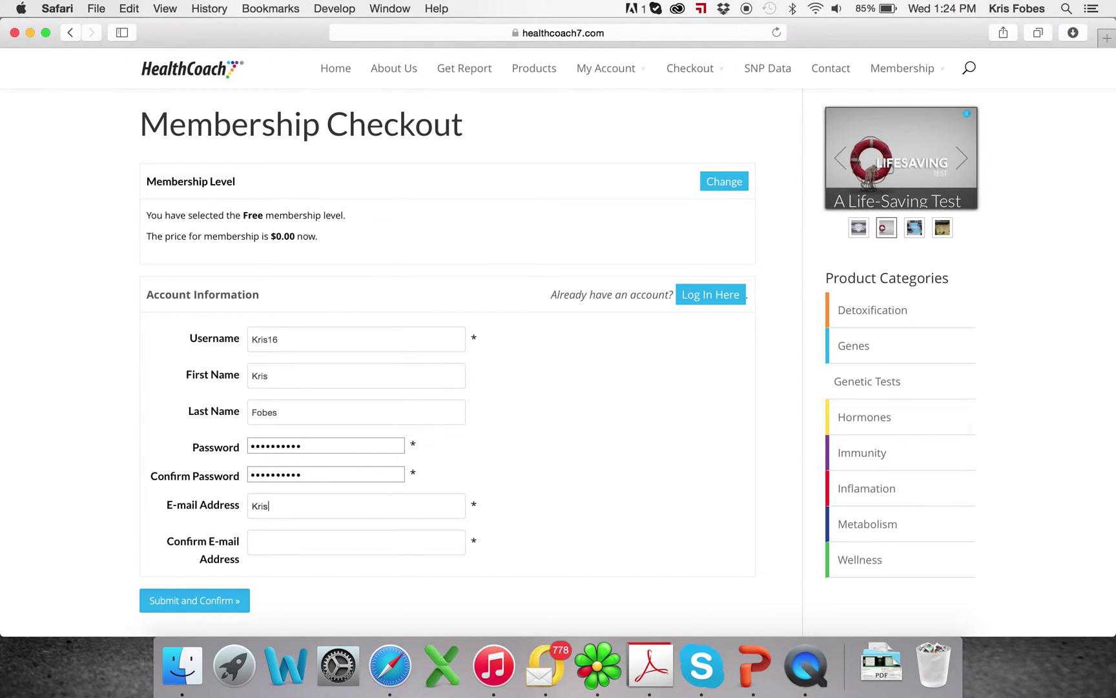
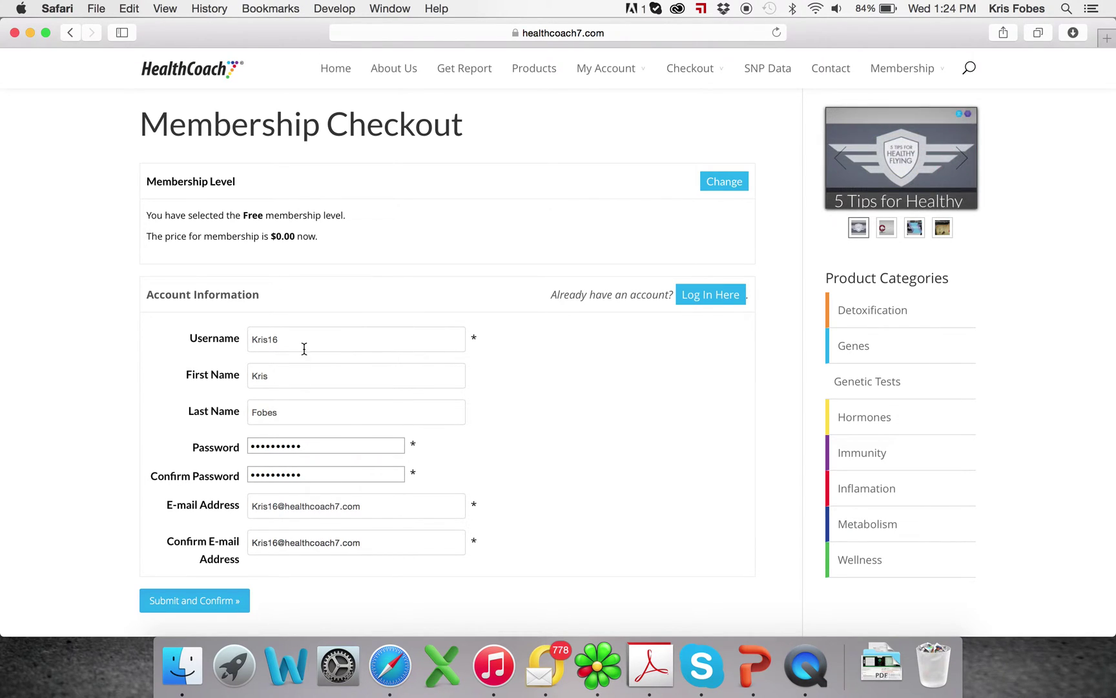
Fill in the e-mail and confirmation e-mail fields, fixing a stray letter
{"action": "scroll", "coordinate": [304, 349], "scroll_direction": "down", "scroll_amount": 5}
{"action": "left_click", "coordinate": [231, 439]}
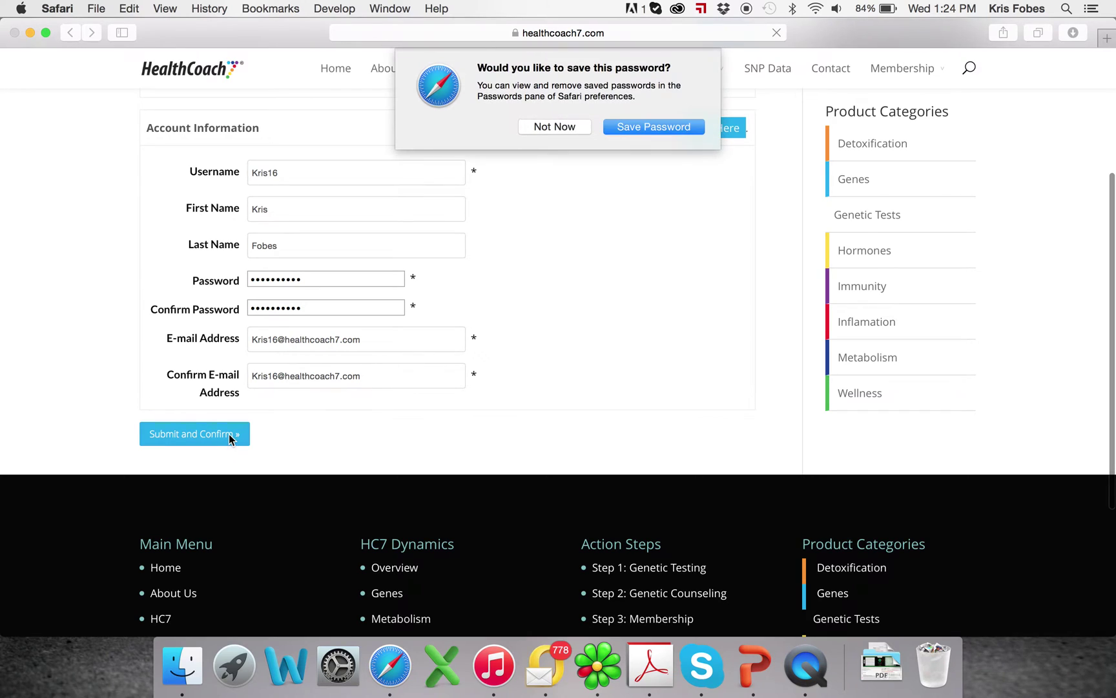
{"action": "left_click", "coordinate": [583, 134]}
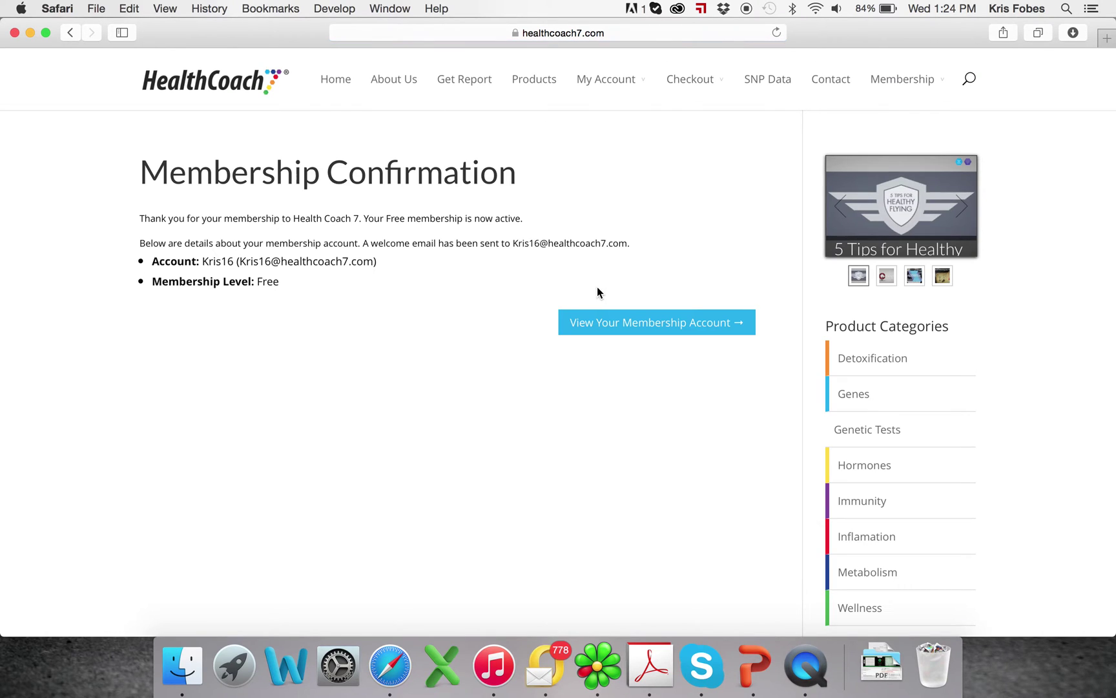
{"action": "left_click", "coordinate": [598, 327]}
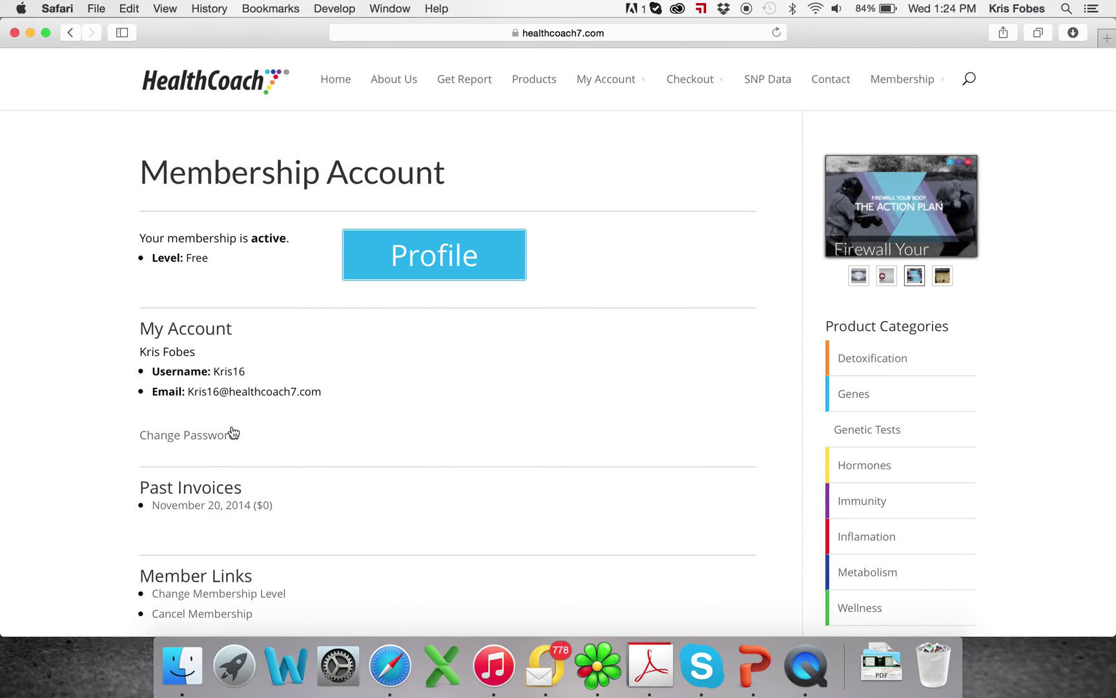
{"action": "scroll", "coordinate": [213, 431], "scroll_direction": "down", "scroll_amount": 2}
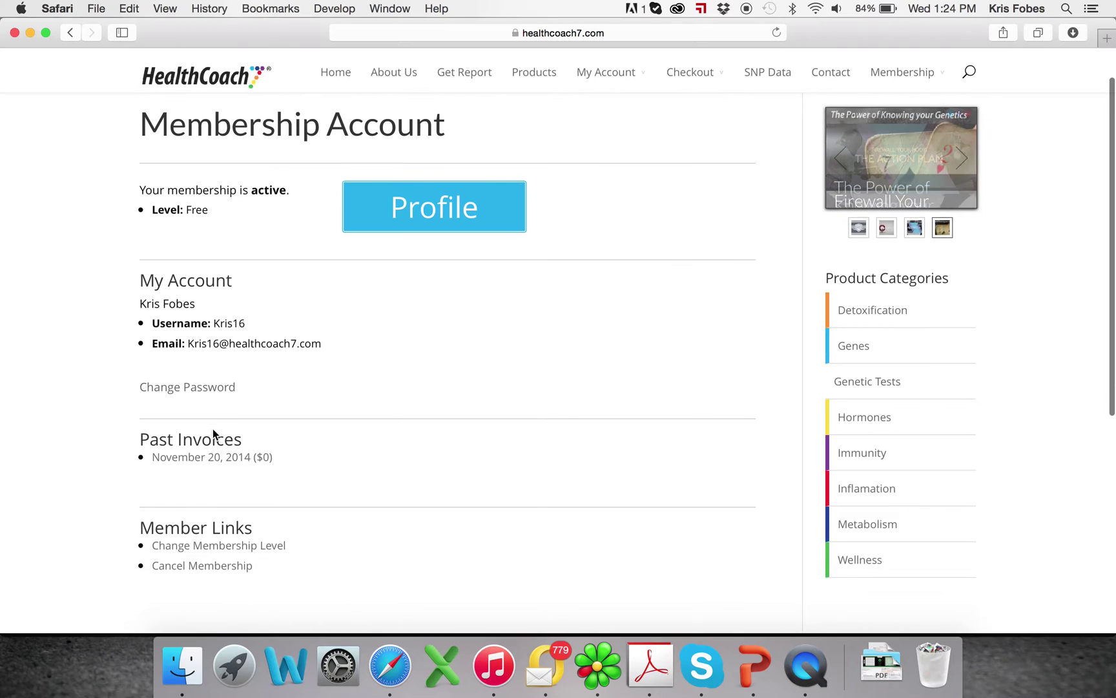
{"action": "scroll", "coordinate": [215, 439], "scroll_direction": "down", "scroll_amount": 1}
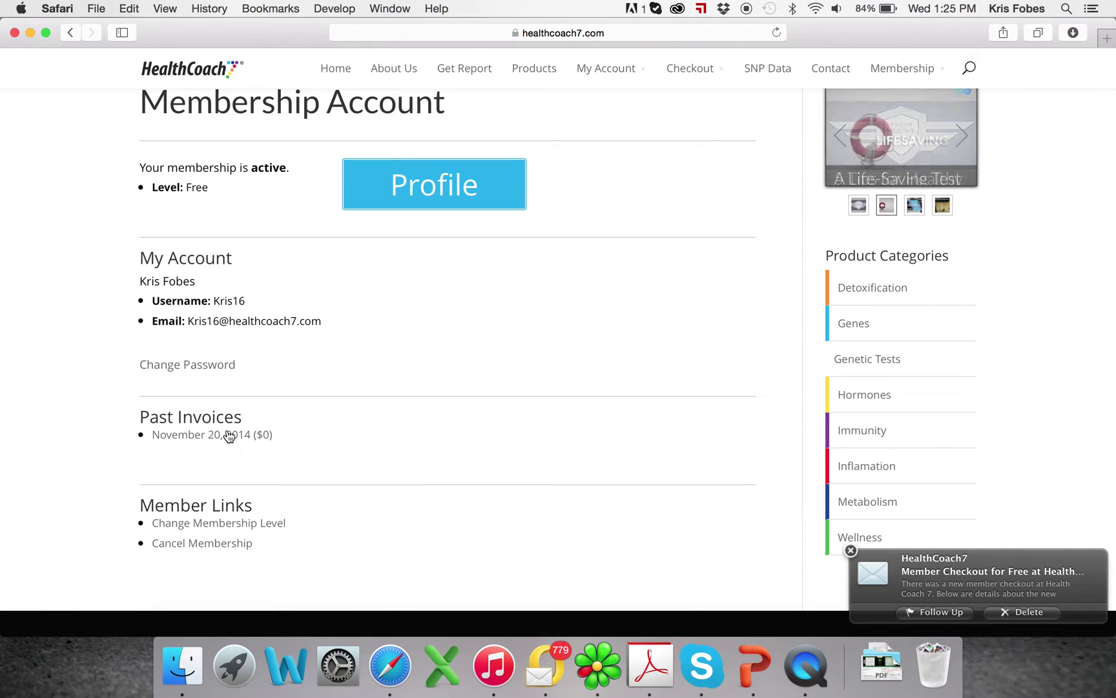
{"action": "scroll", "coordinate": [227, 436], "scroll_direction": "down", "scroll_amount": 1}
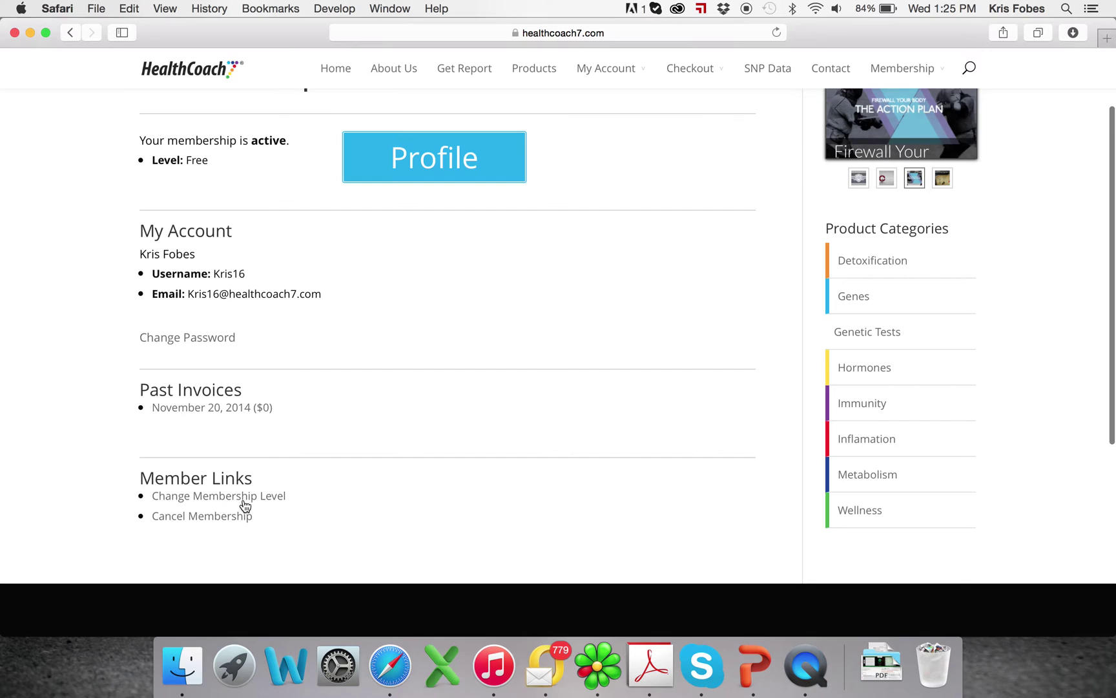
{"action": "scroll", "coordinate": [243, 507], "scroll_direction": "up", "scroll_amount": 5}
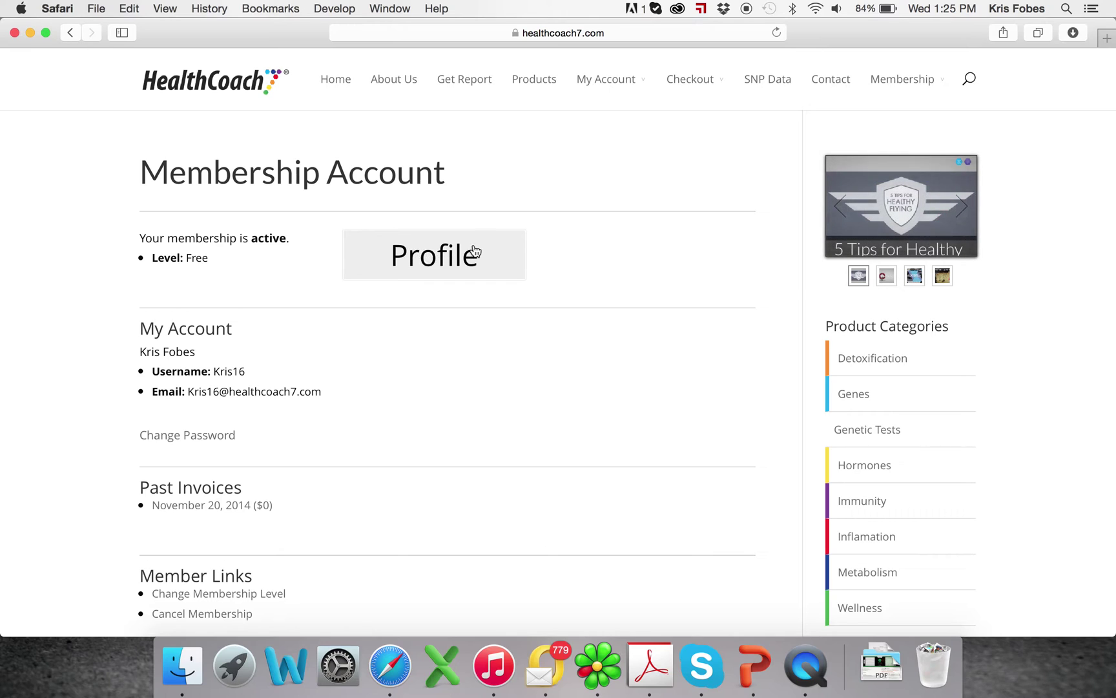
{"action": "left_click", "coordinate": [509, 266]}
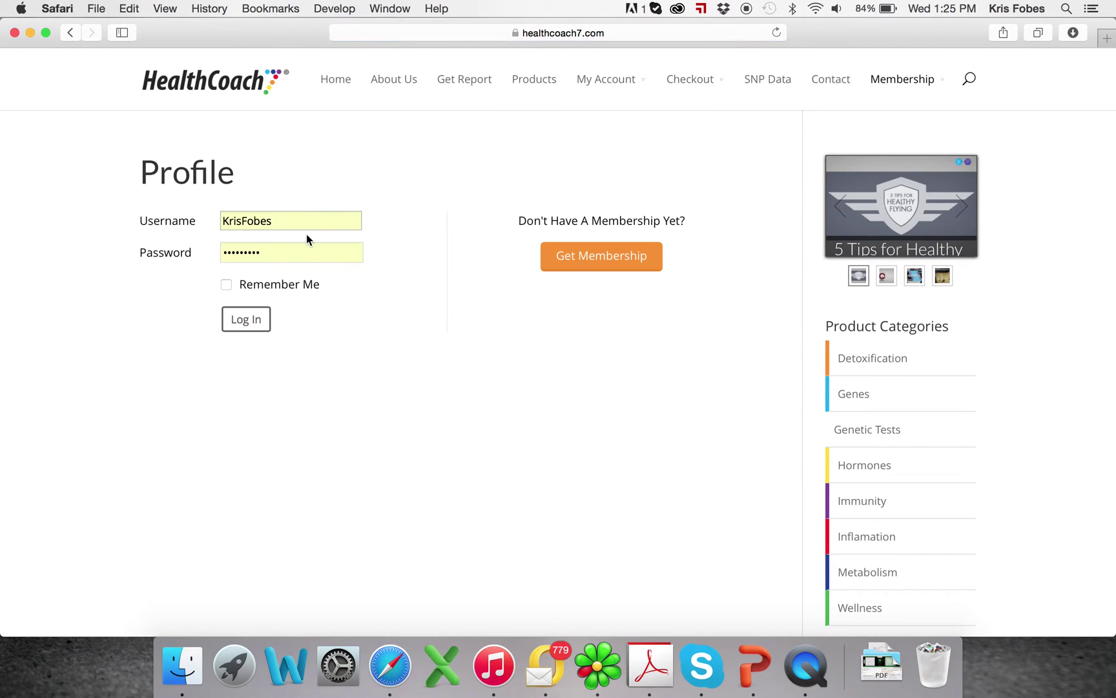
Replace the autofilled username, enter the password, log in and decline saving the password
{"action": "left_click_drag", "start_coordinate": [309, 224], "coordinate": [214, 223]}
{"action": "key", "text": "BackSpace"}
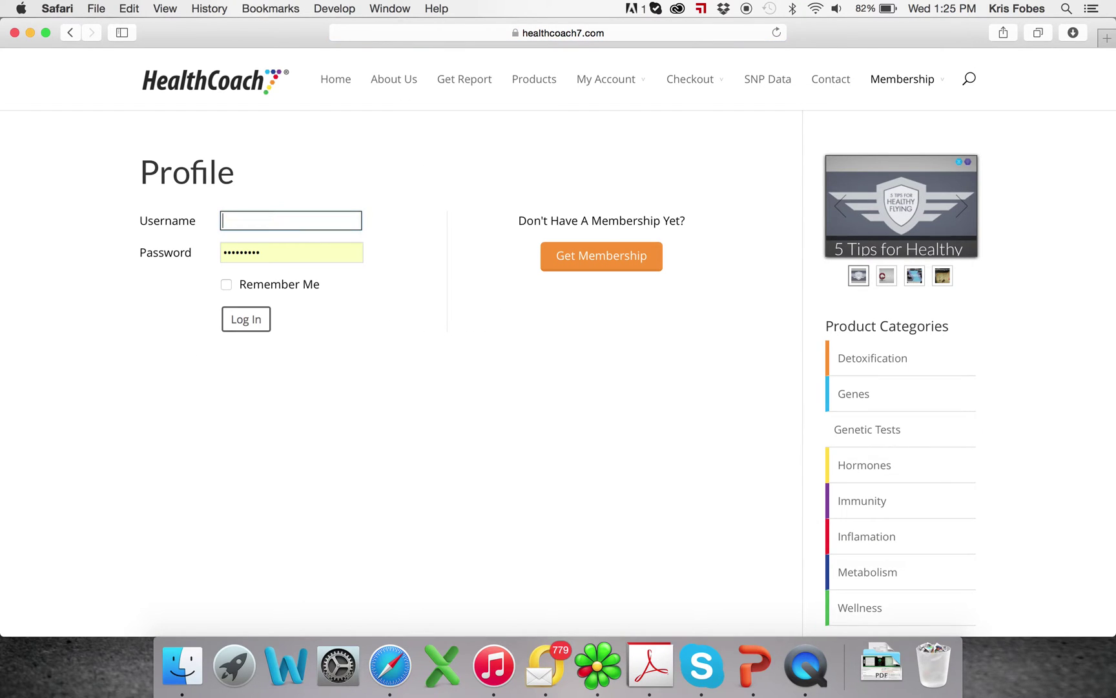
{"action": "type", "text": "Kris16"}
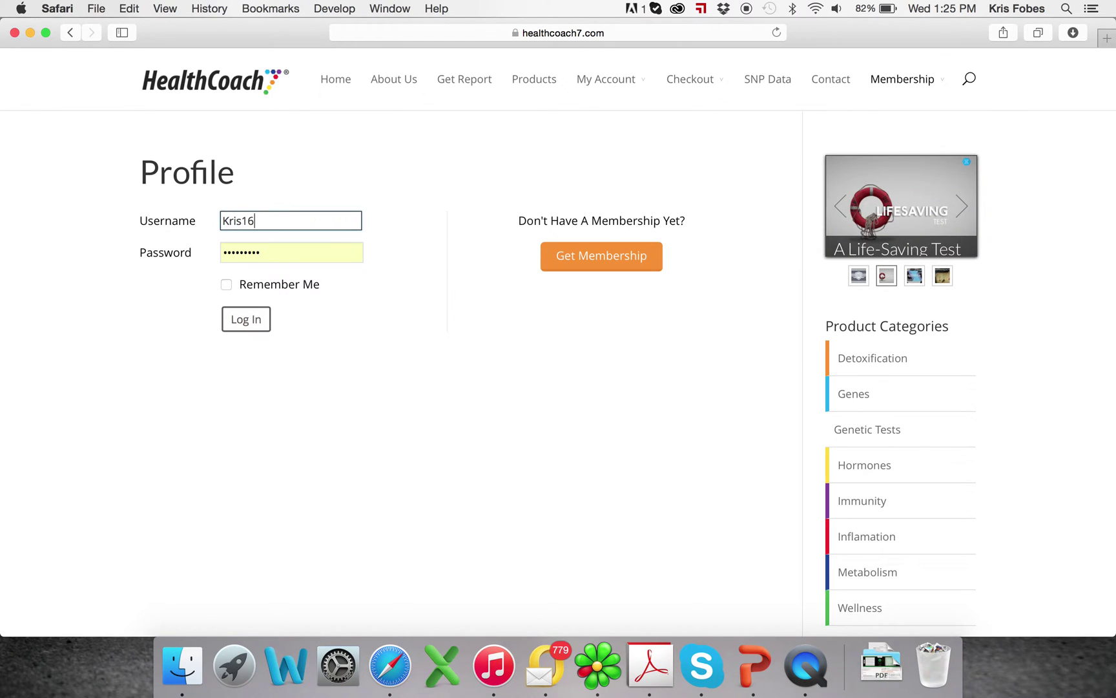
{"action": "key", "text": "Tab"}
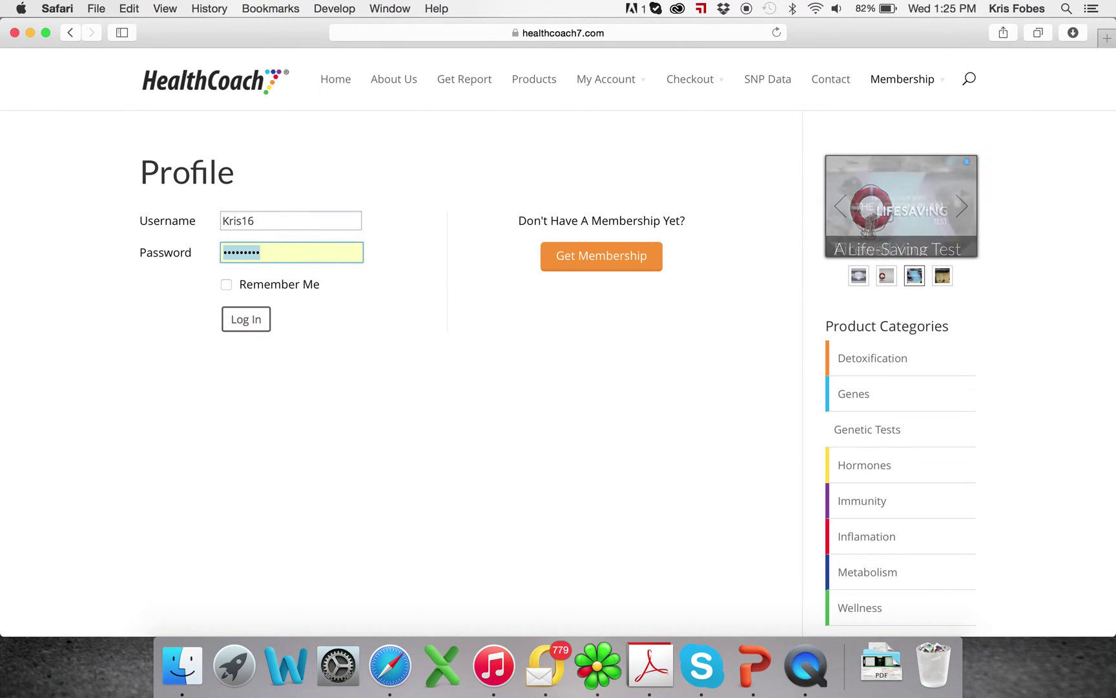
{"action": "type", "text": "k"}
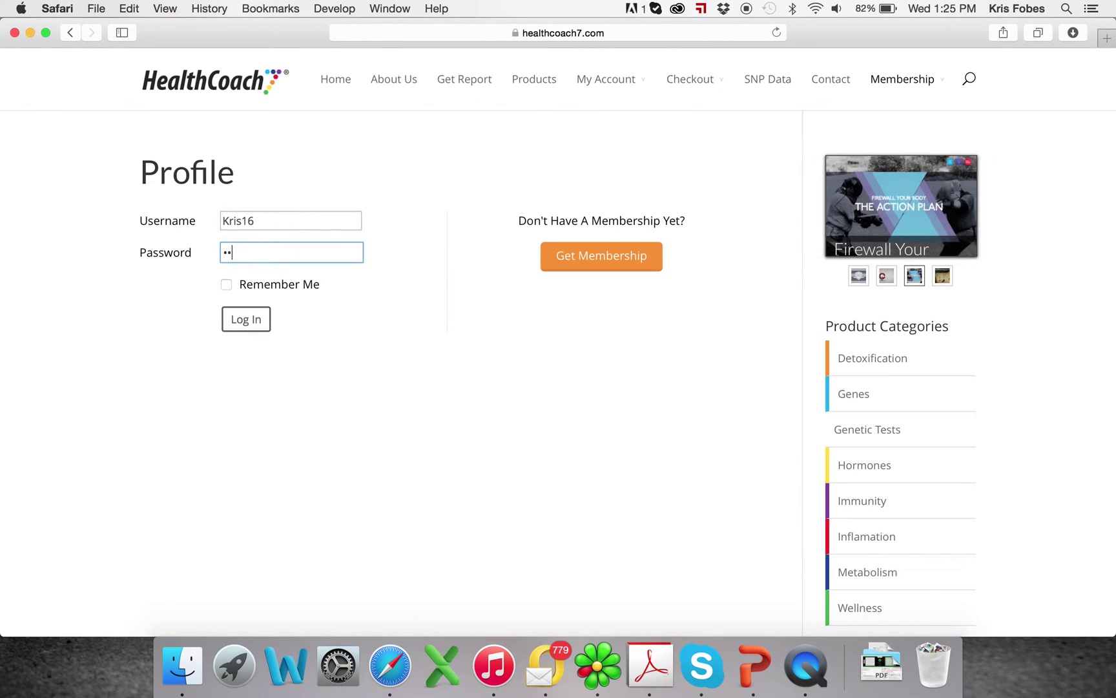
{"action": "type", "text": "********"}
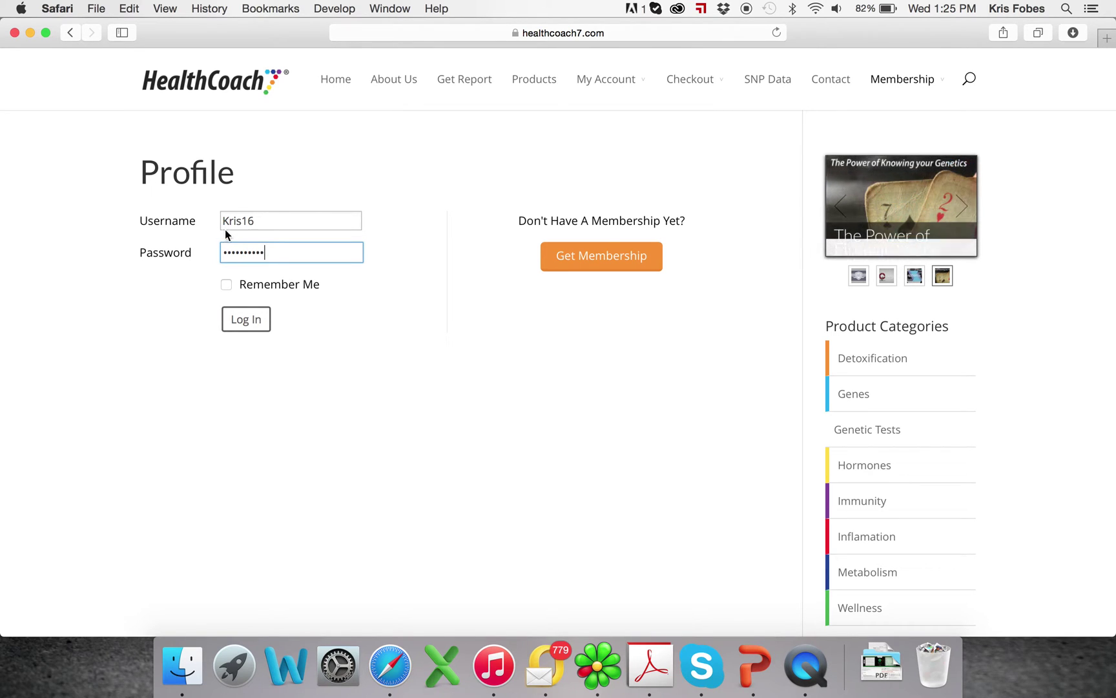
{"action": "left_click", "coordinate": [245, 319]}
{"action": "left_click", "coordinate": [553, 126]}
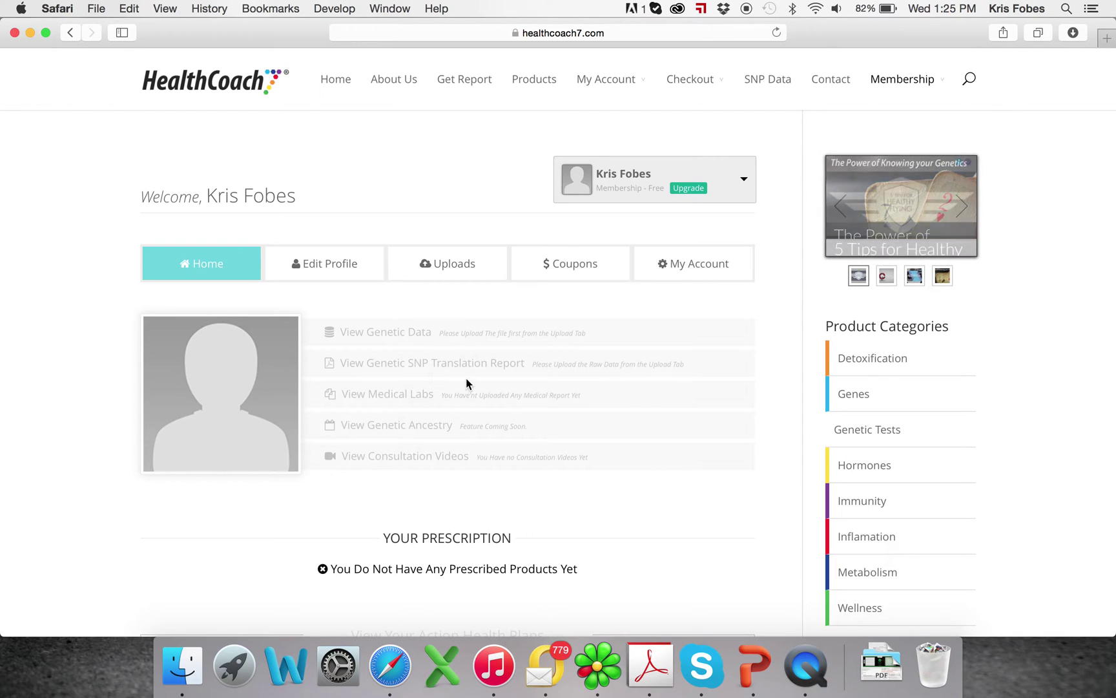
Scroll through the Home tab's genetic data, prescriptions and Coming Soon health plans, then back up
{"action": "scroll", "coordinate": [466, 383], "scroll_direction": "down", "scroll_amount": 2}
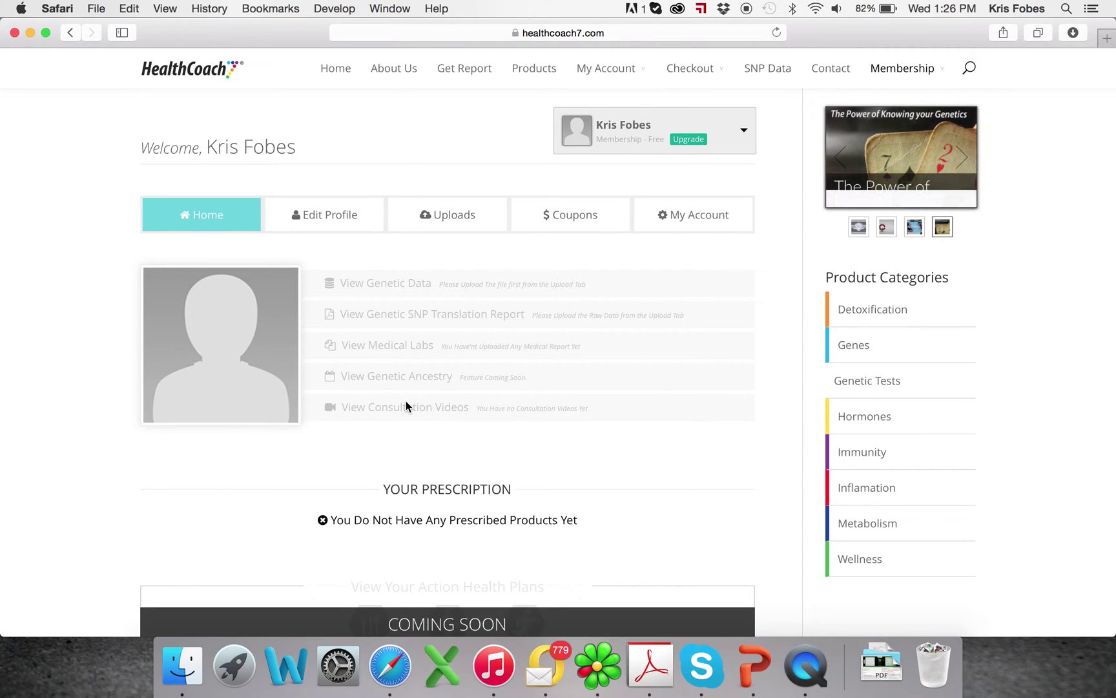
{"action": "scroll", "coordinate": [428, 495], "scroll_direction": "down", "scroll_amount": 2}
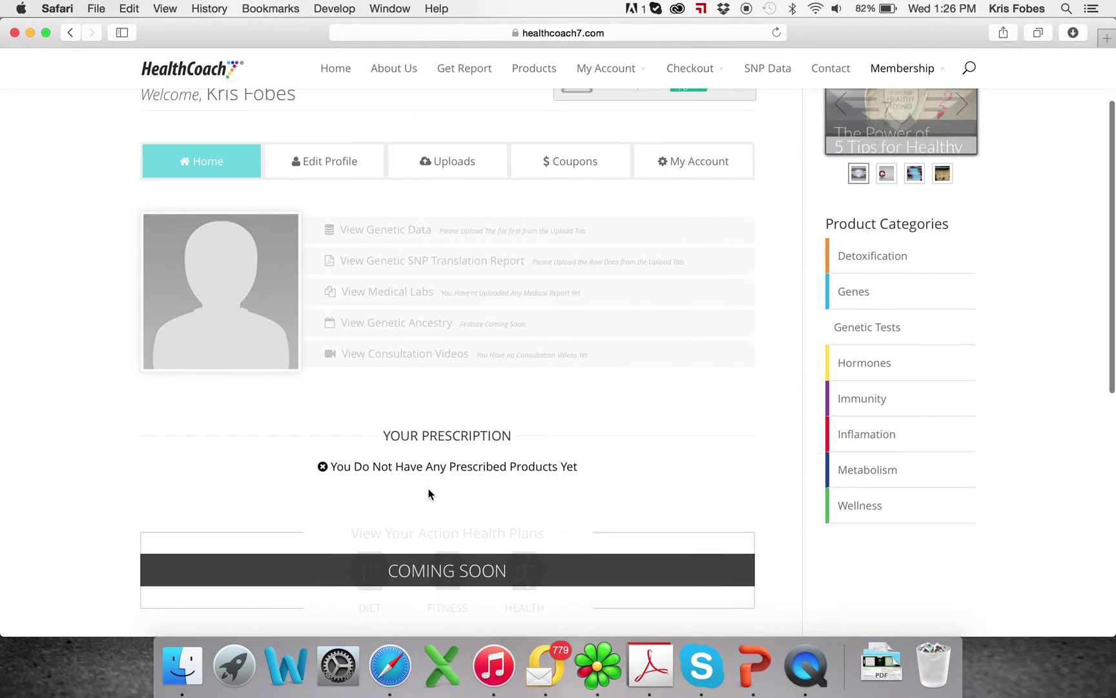
{"action": "scroll", "coordinate": [420, 478], "scroll_direction": "down", "scroll_amount": 1}
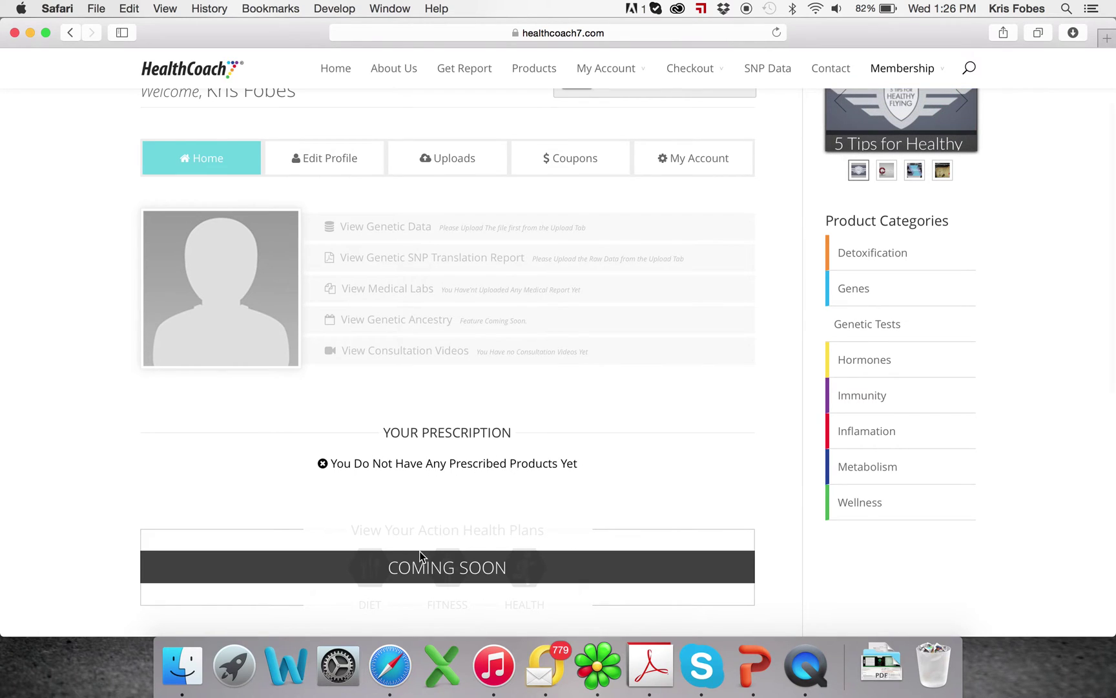
{"action": "scroll", "coordinate": [419, 551], "scroll_direction": "down", "scroll_amount": 3}
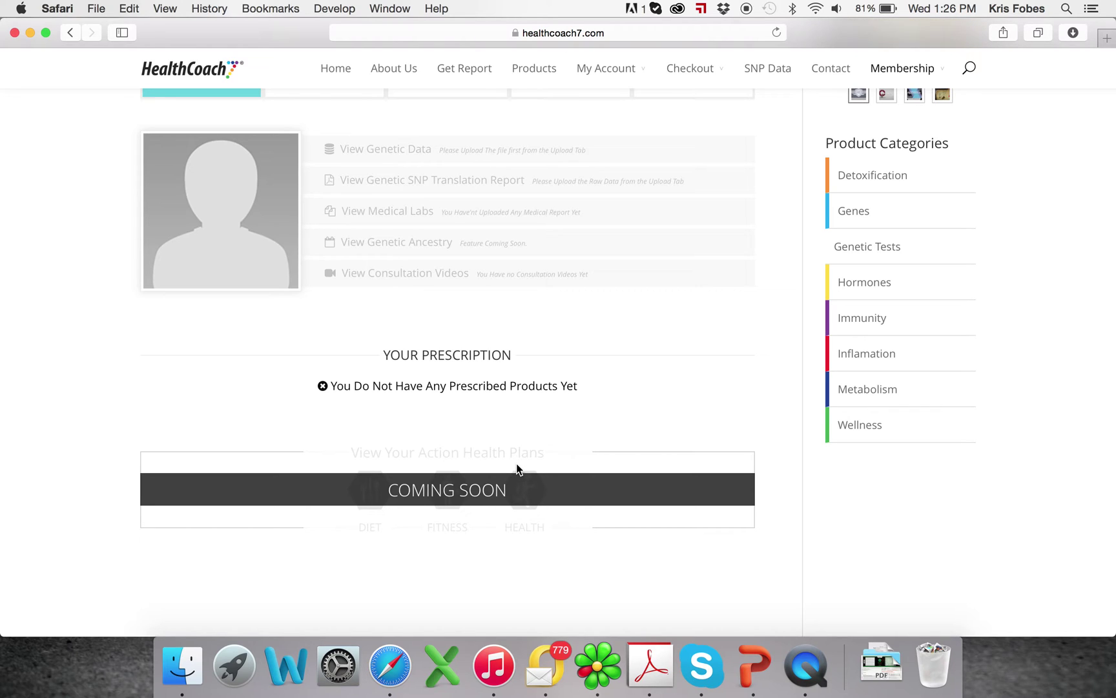
{"action": "scroll", "coordinate": [517, 463], "scroll_direction": "up", "scroll_amount": 5}
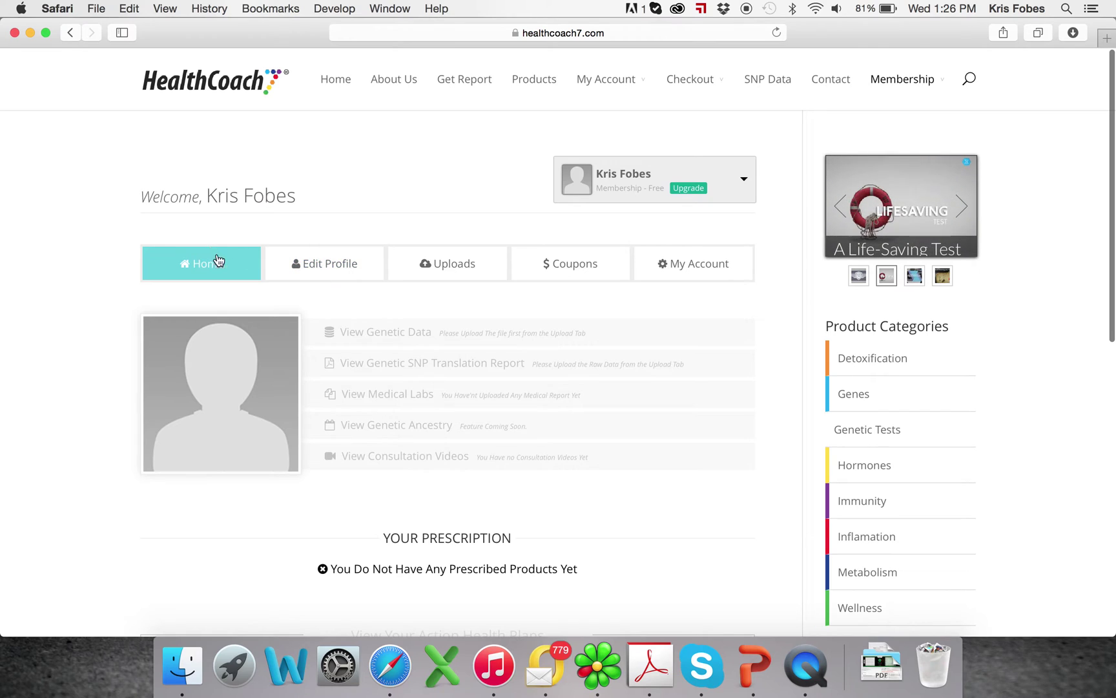
View Edit Profile, then Uploads' Generate Report and Update Medical Reports sections, ending on Coupons
{"action": "left_click", "coordinate": [338, 261]}
{"action": "scroll", "coordinate": [322, 297], "scroll_direction": "down", "scroll_amount": 3}
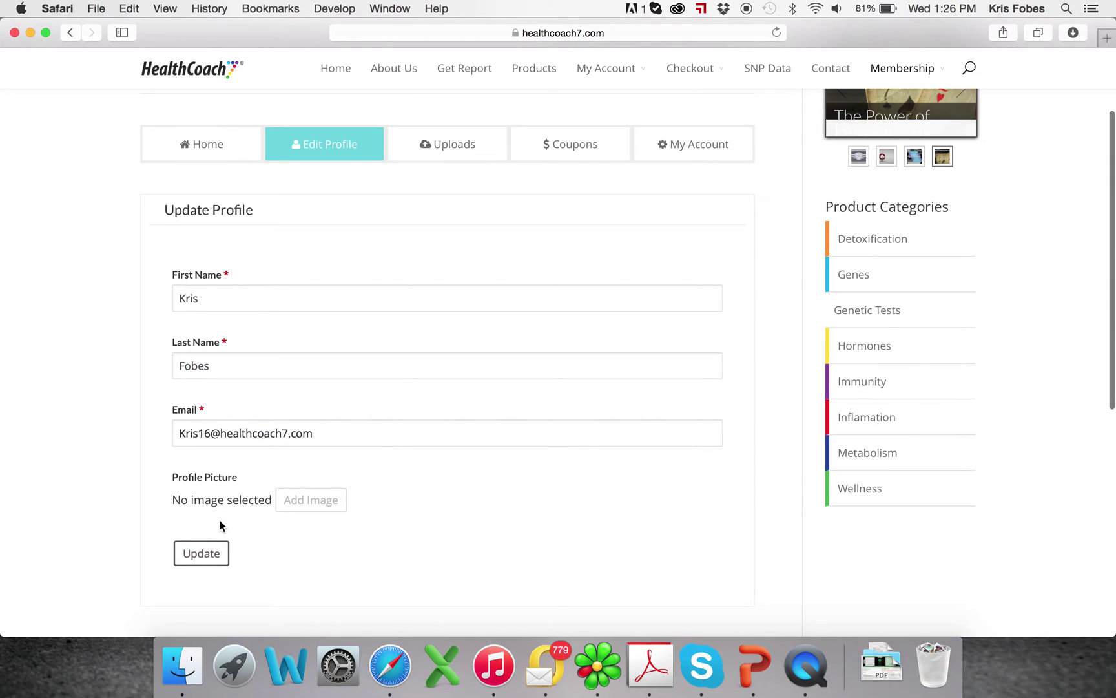
{"action": "left_click", "coordinate": [438, 146]}
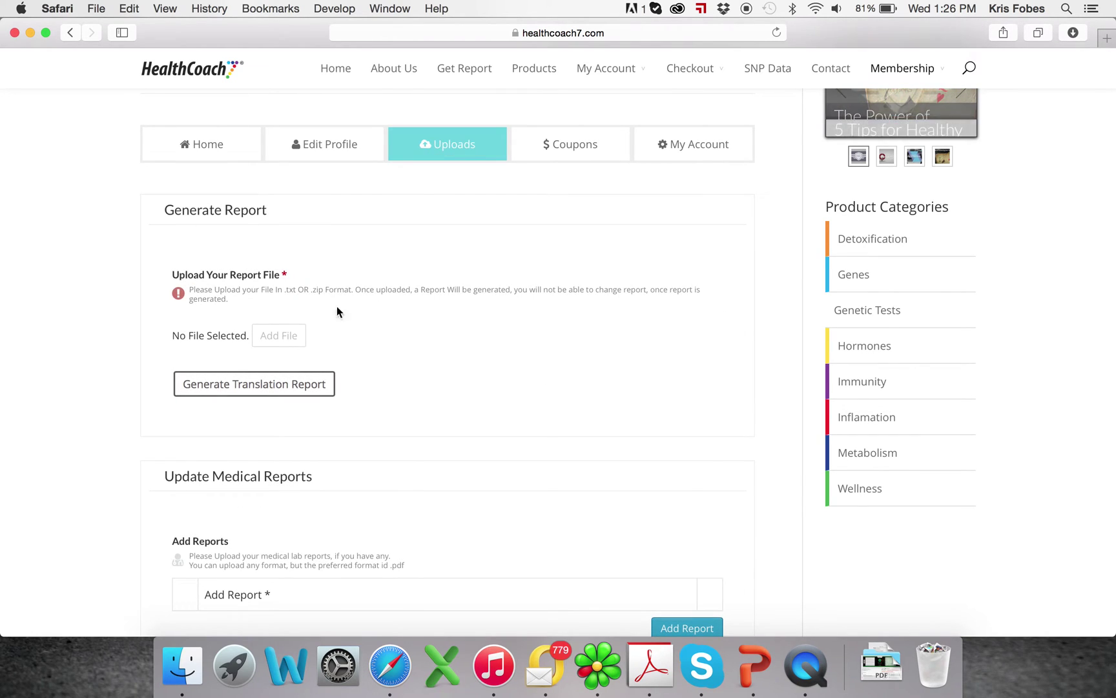
{"action": "scroll", "coordinate": [382, 336], "scroll_direction": "down", "scroll_amount": 2}
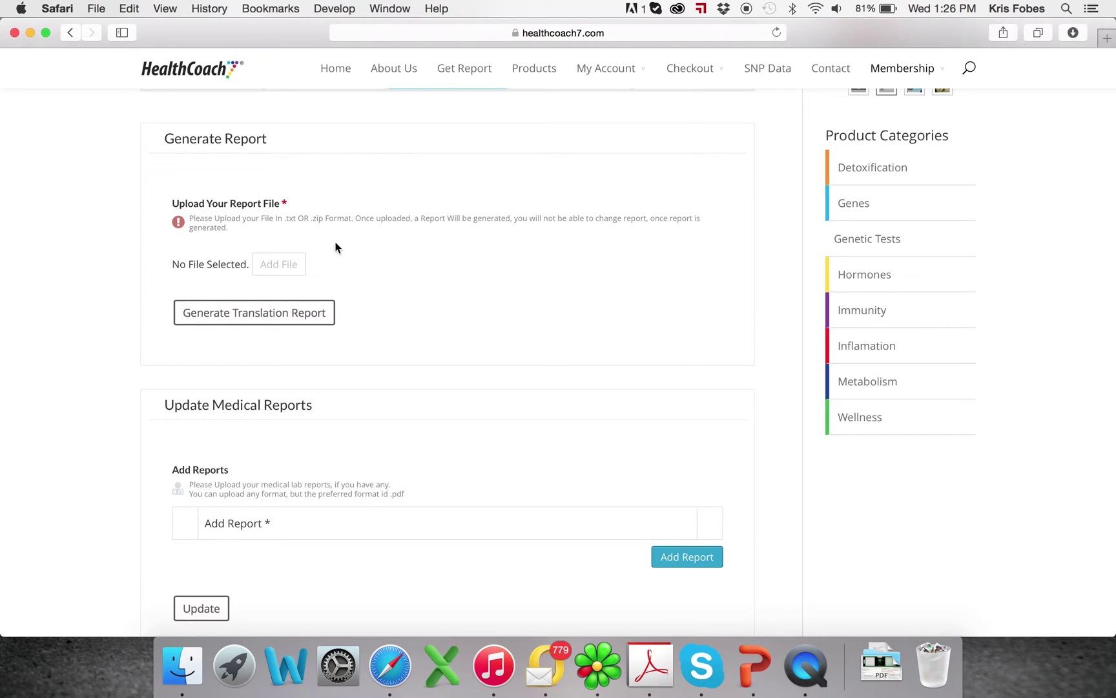
{"action": "scroll", "coordinate": [258, 452], "scroll_direction": "down", "scroll_amount": 1}
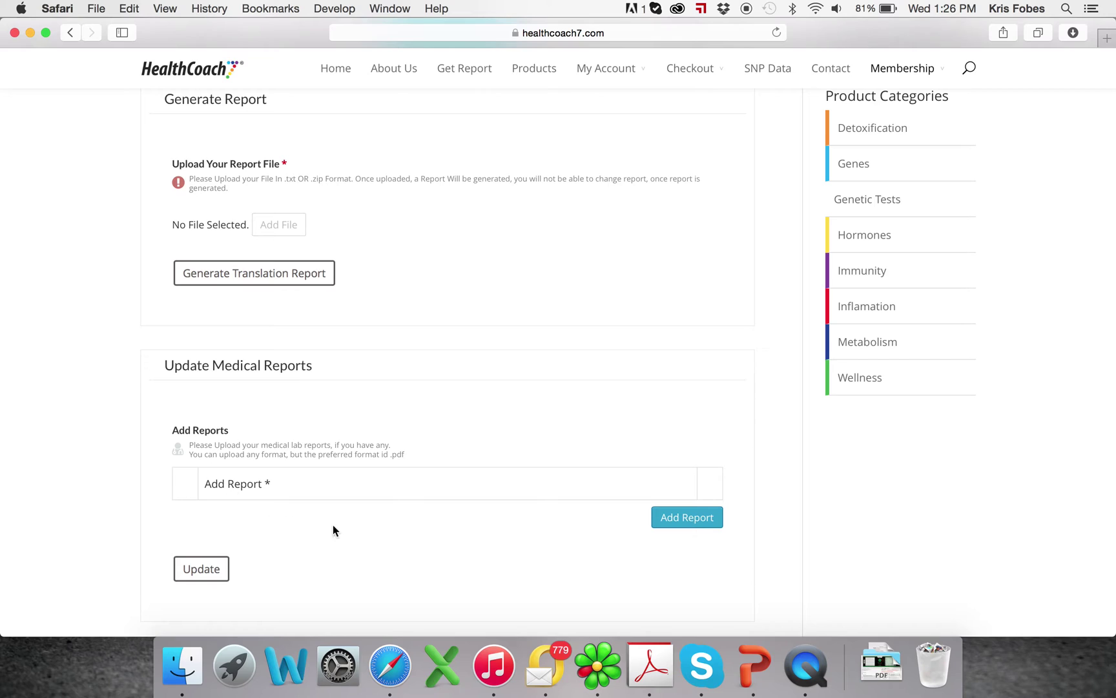
{"action": "scroll", "coordinate": [367, 463], "scroll_direction": "up", "scroll_amount": 5}
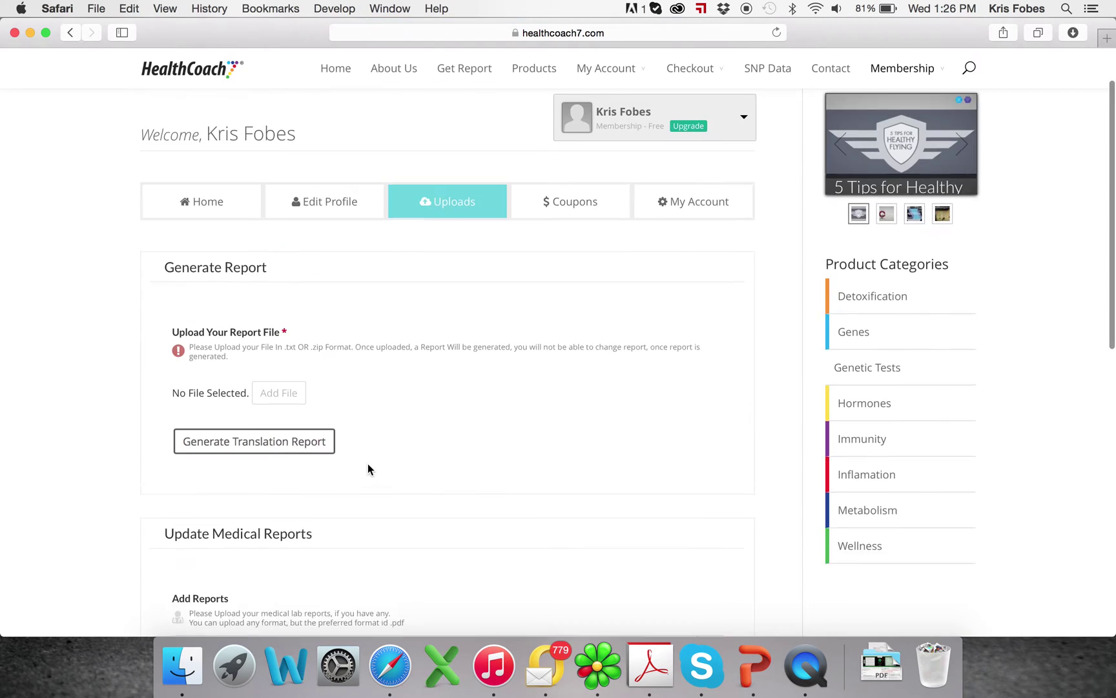
{"action": "left_click", "coordinate": [581, 246]}
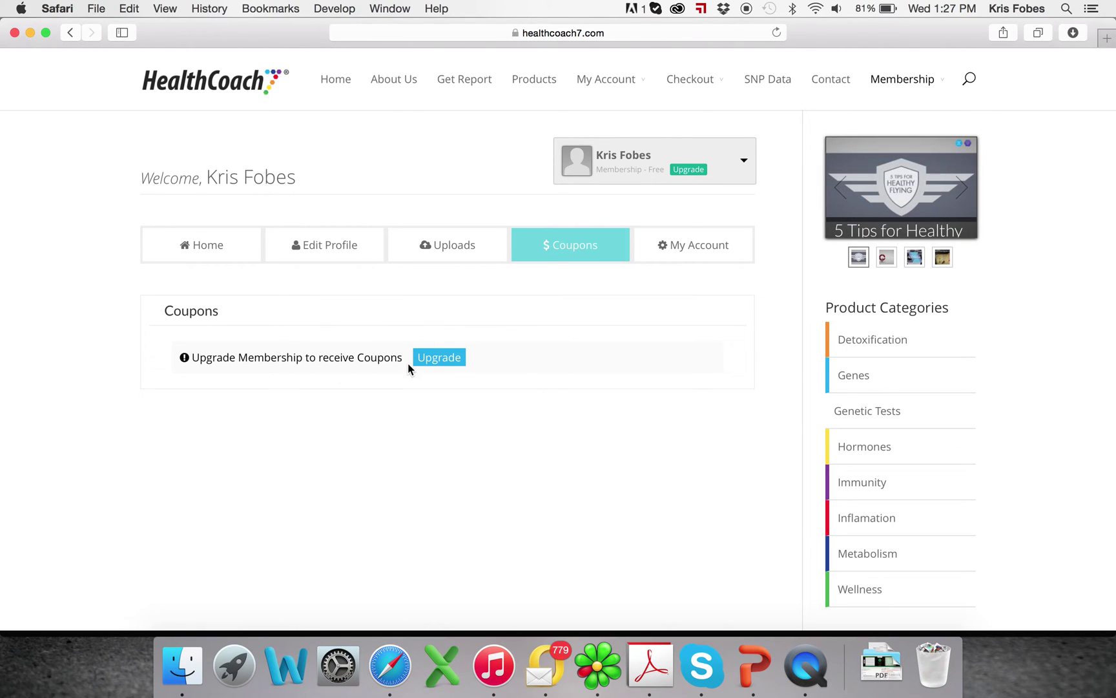
Open the My Account tab and expand and collapse the profile box's membership list
{"action": "left_click", "coordinate": [680, 244]}
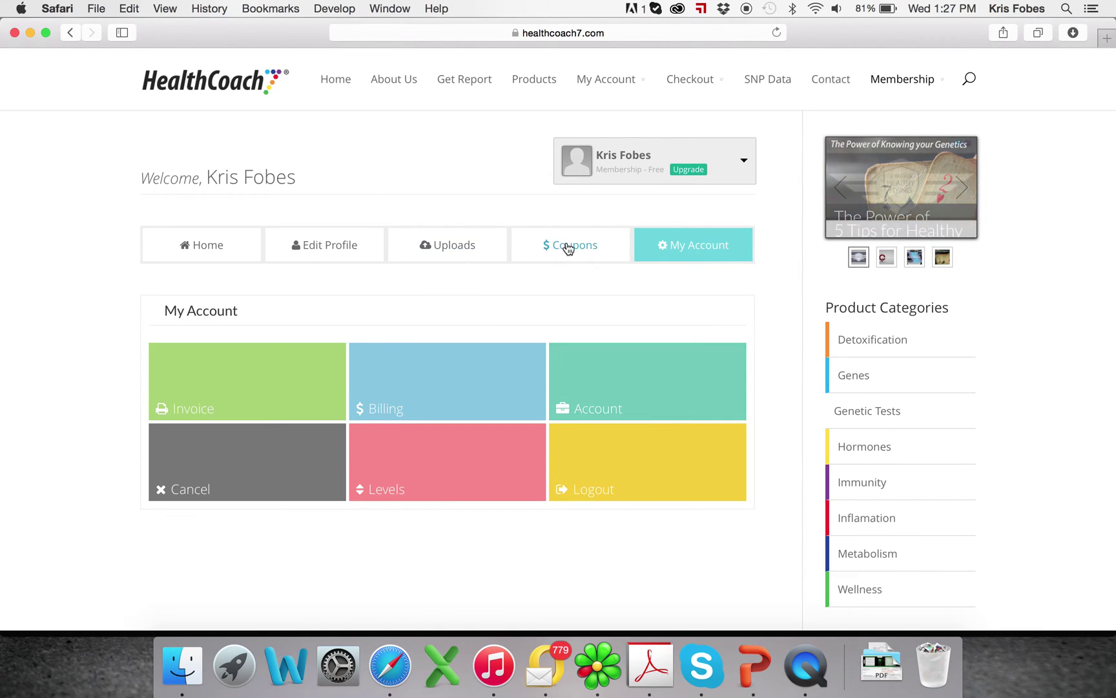
{"action": "left_click", "coordinate": [744, 163]}
{"action": "left_click", "coordinate": [745, 164]}
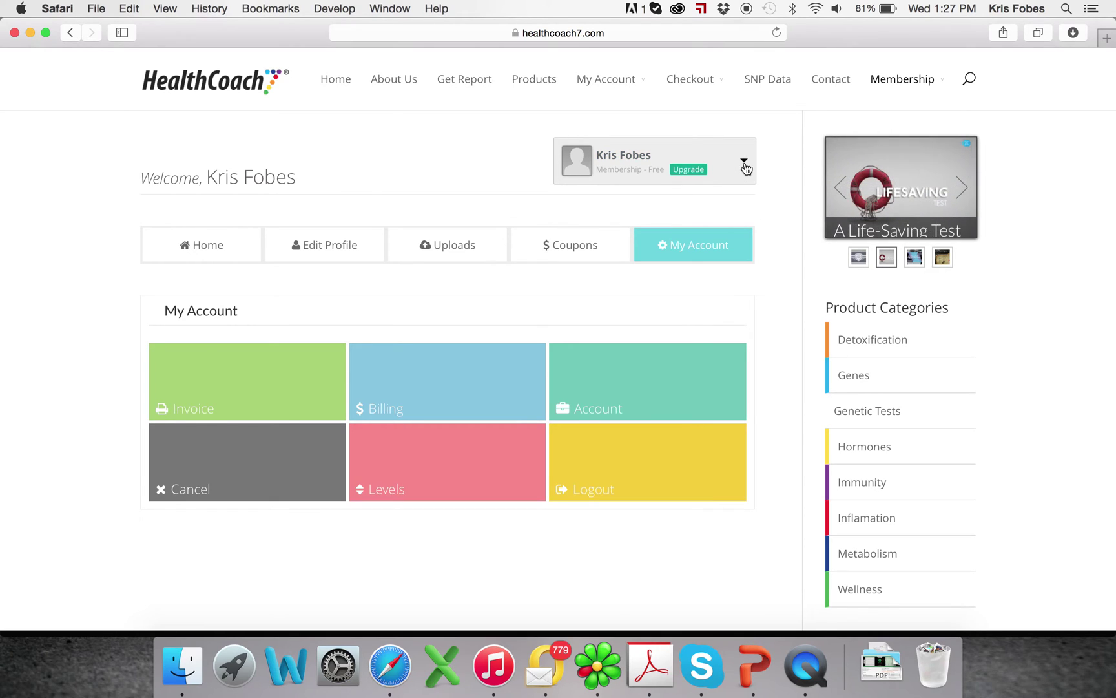
{"action": "left_click", "coordinate": [745, 165]}
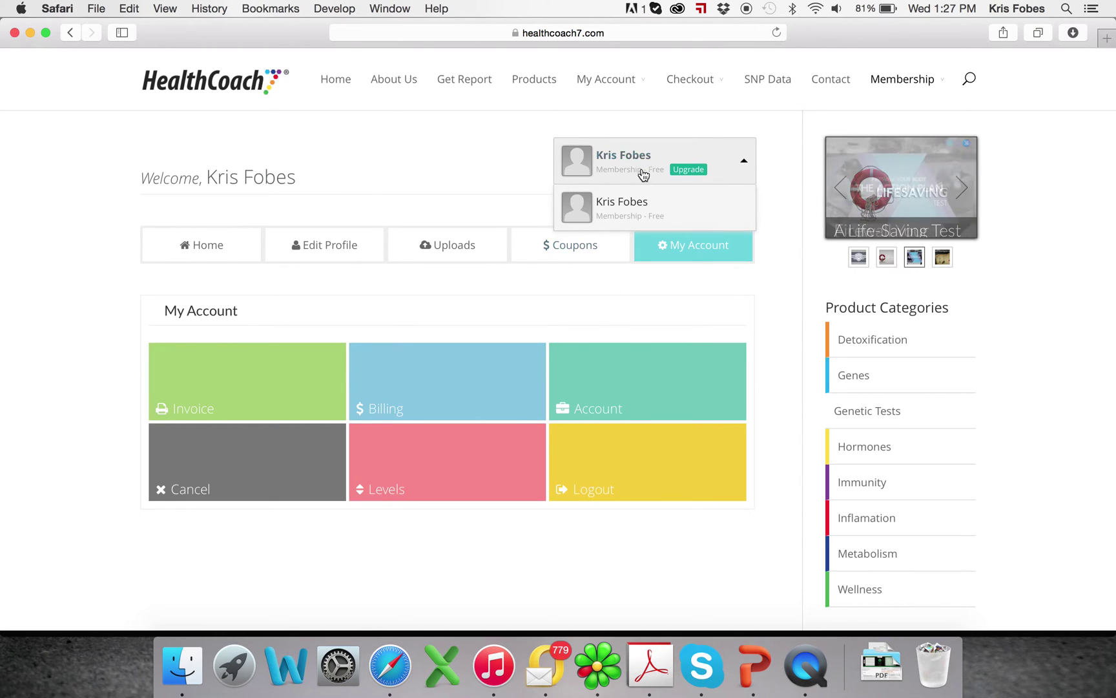
{"action": "left_click", "coordinate": [744, 162]}
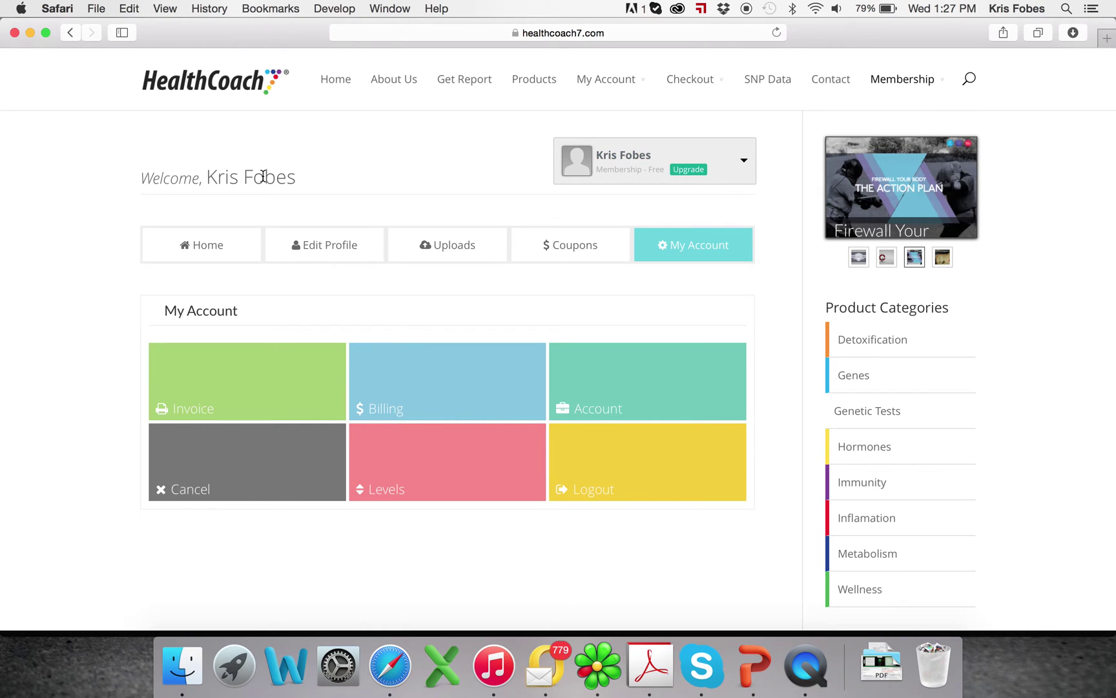
Upload the 15 MB genome raw data .txt file and attach it to the Generate Report form
{"action": "left_click", "coordinate": [219, 245]}
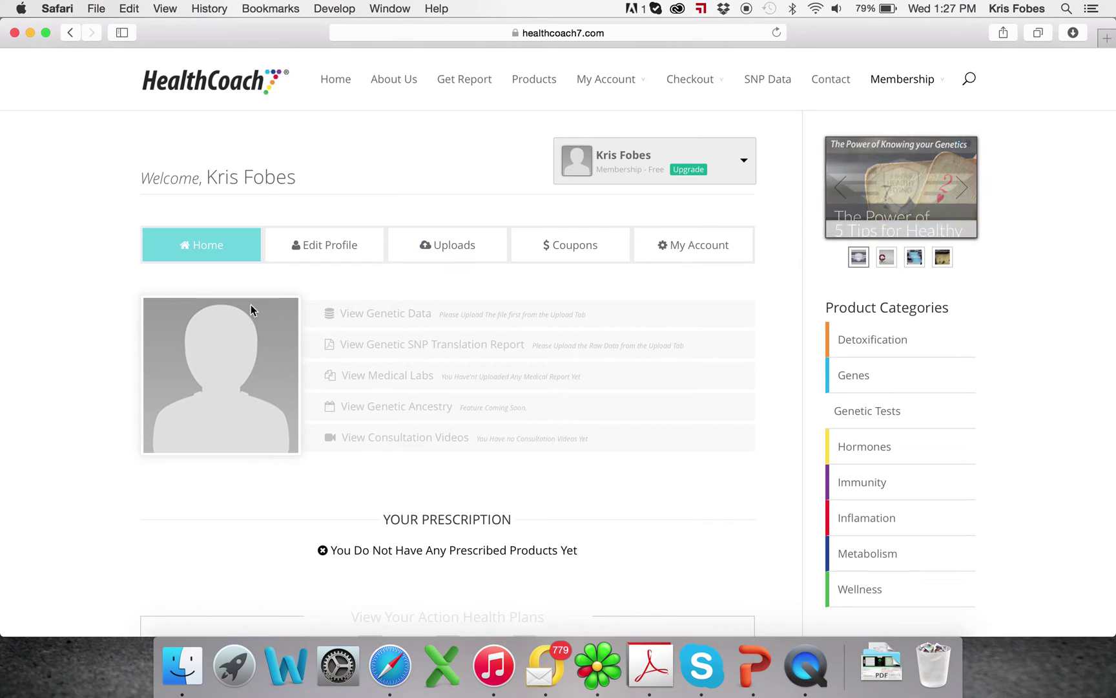
{"action": "left_click", "coordinate": [462, 256]}
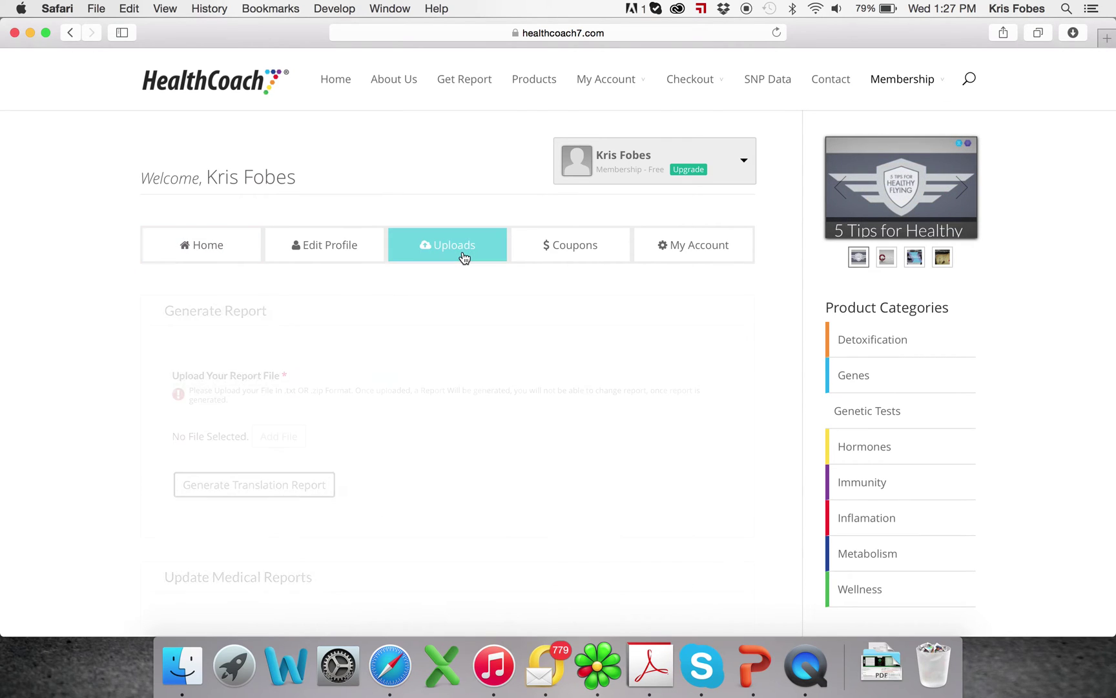
{"action": "left_click", "coordinate": [277, 437]}
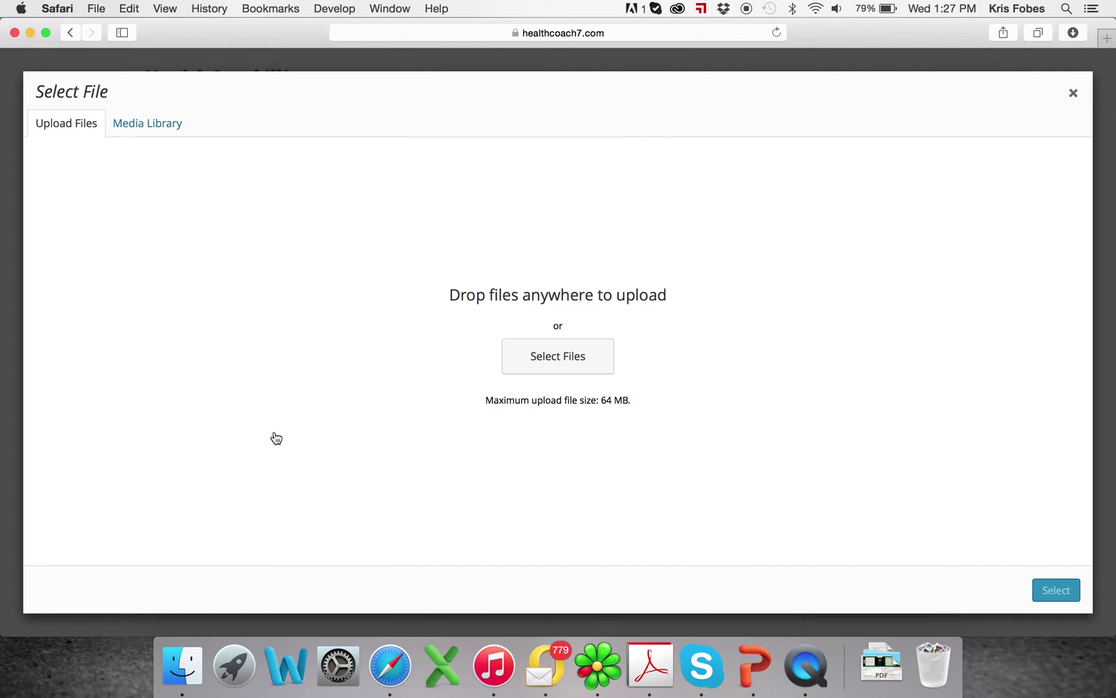
{"action": "left_click", "coordinate": [546, 370]}
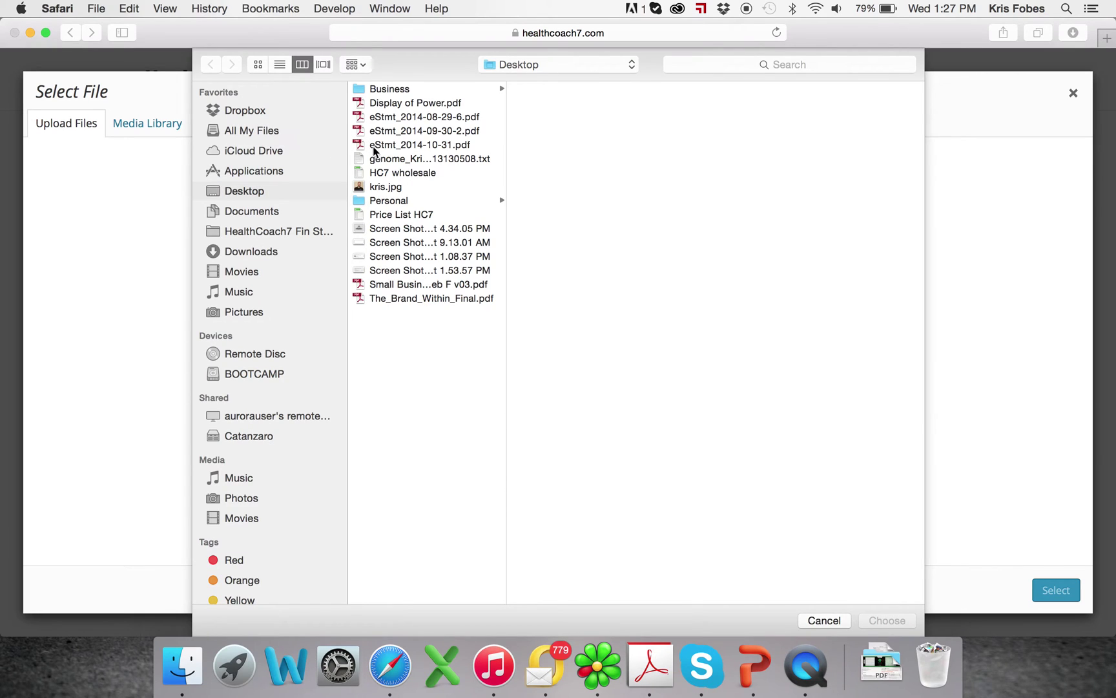
{"action": "left_click", "coordinate": [378, 160]}
{"action": "scroll", "coordinate": [758, 262], "scroll_direction": "down", "scroll_amount": 15}
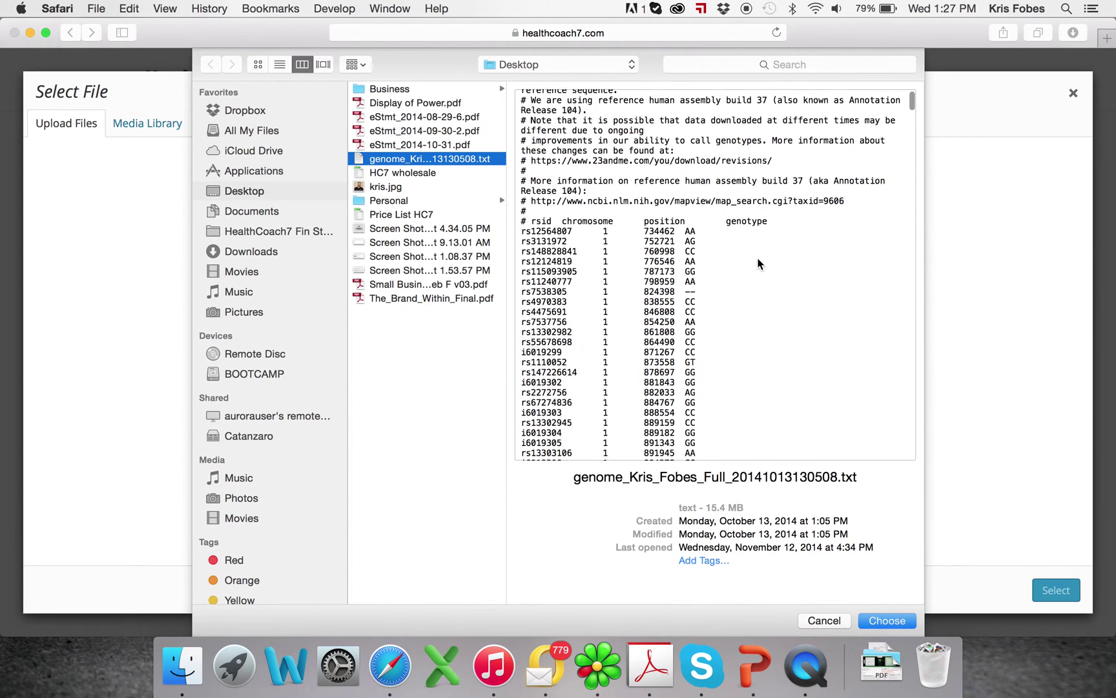
{"action": "scroll", "coordinate": [757, 257], "scroll_direction": "up", "scroll_amount": 15}
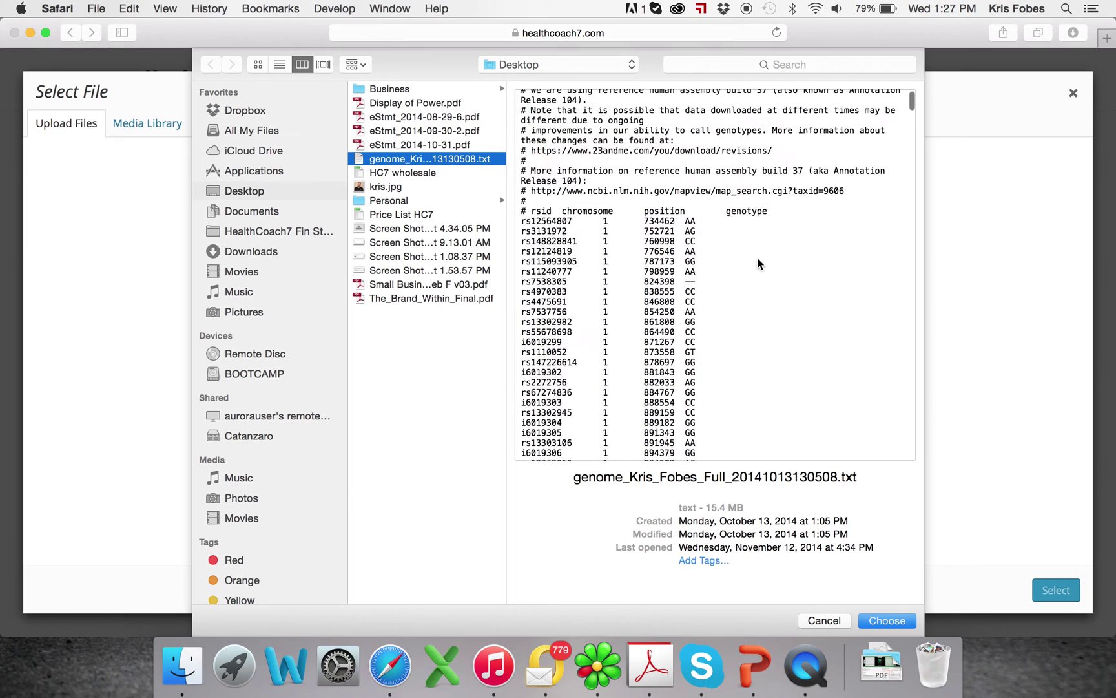
{"action": "left_click", "coordinate": [887, 621]}
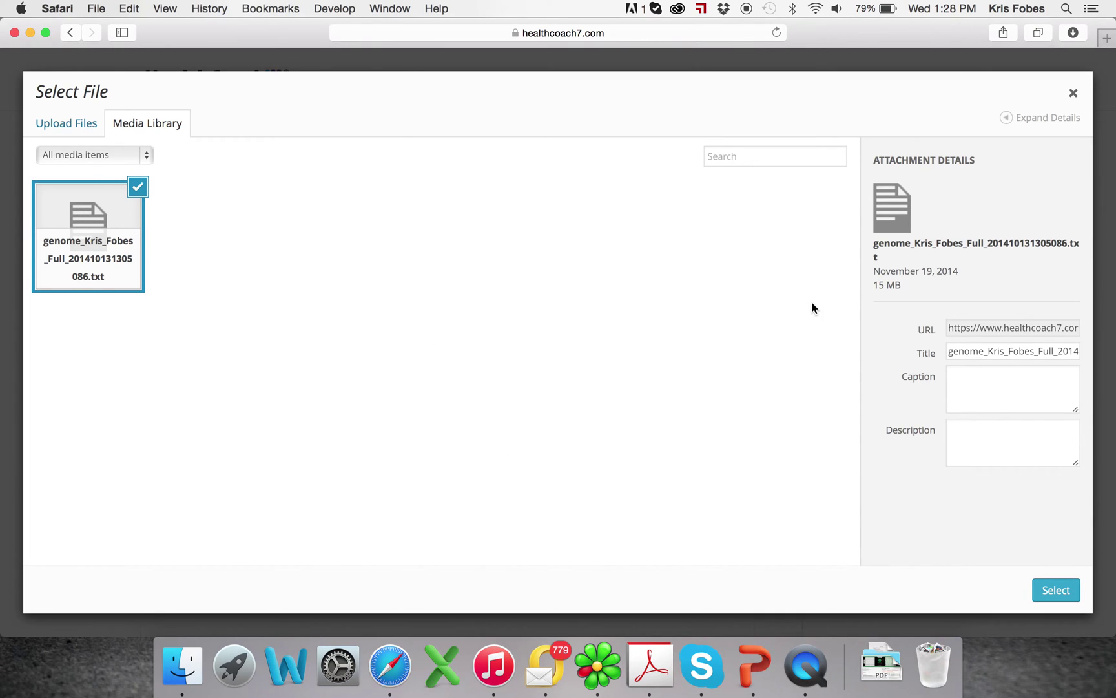
{"action": "left_click", "coordinate": [1053, 590]}
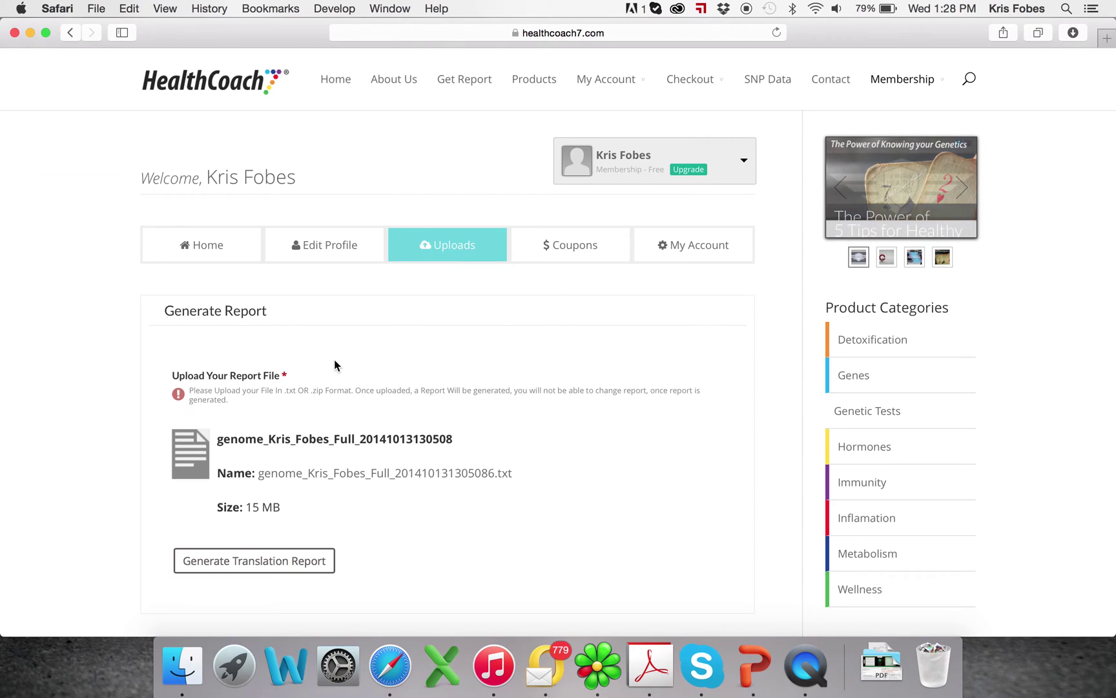
Run Generate Translation Report, then open the raw genetic data file from the success message
{"action": "scroll", "coordinate": [333, 362], "scroll_direction": "down", "scroll_amount": 3}
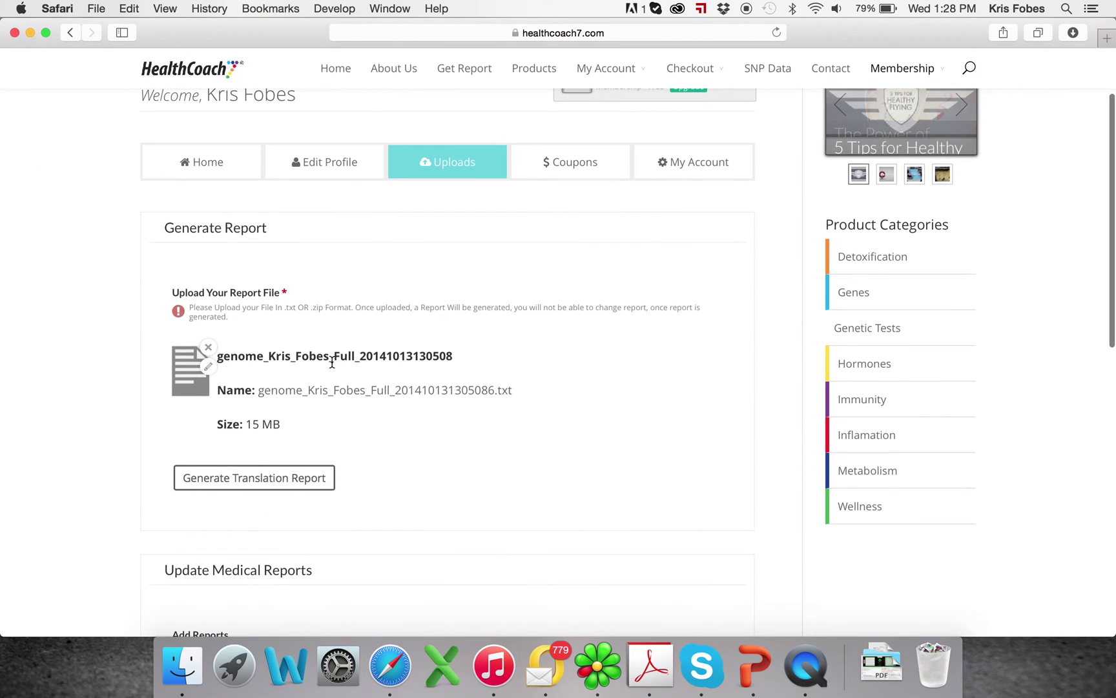
{"action": "left_click", "coordinate": [312, 486]}
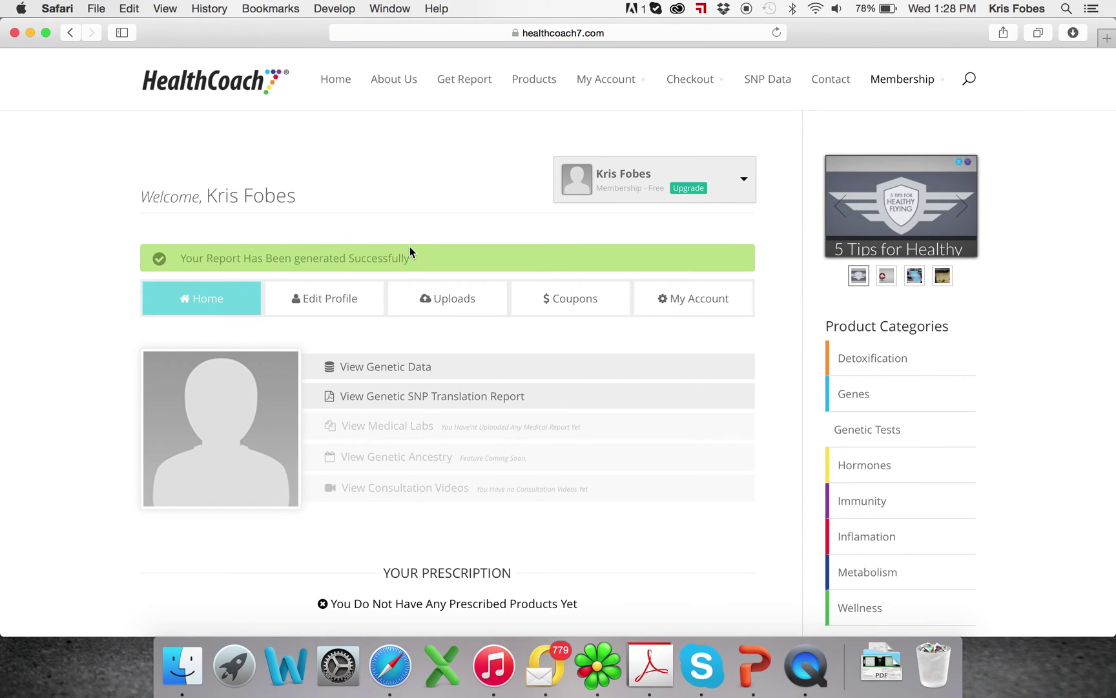
{"action": "left_click", "coordinate": [387, 367]}
{"action": "scroll", "coordinate": [314, 244], "scroll_direction": "down", "scroll_amount": 15}
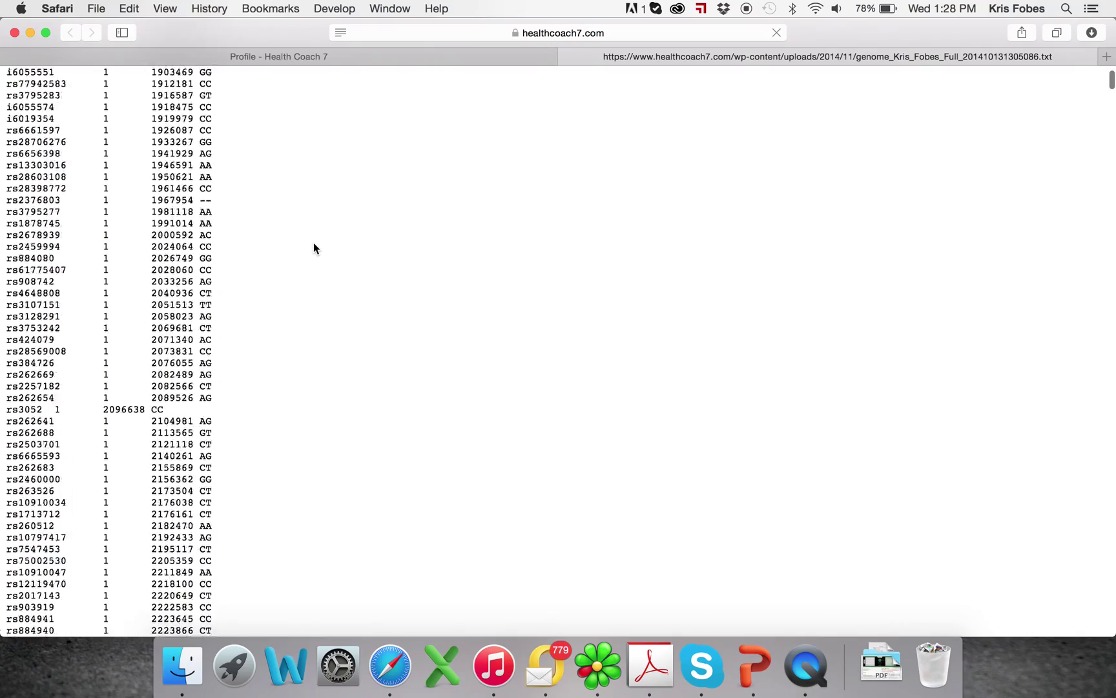
{"action": "scroll", "coordinate": [313, 248], "scroll_direction": "up", "scroll_amount": 15}
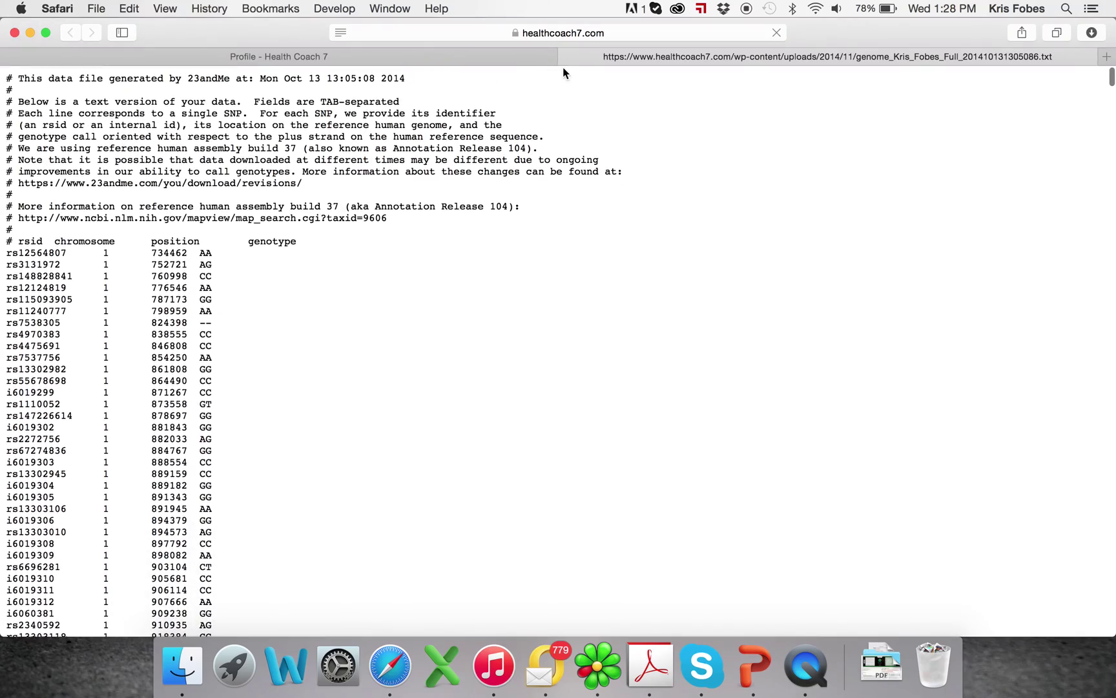
{"action": "left_click", "coordinate": [565, 56]}
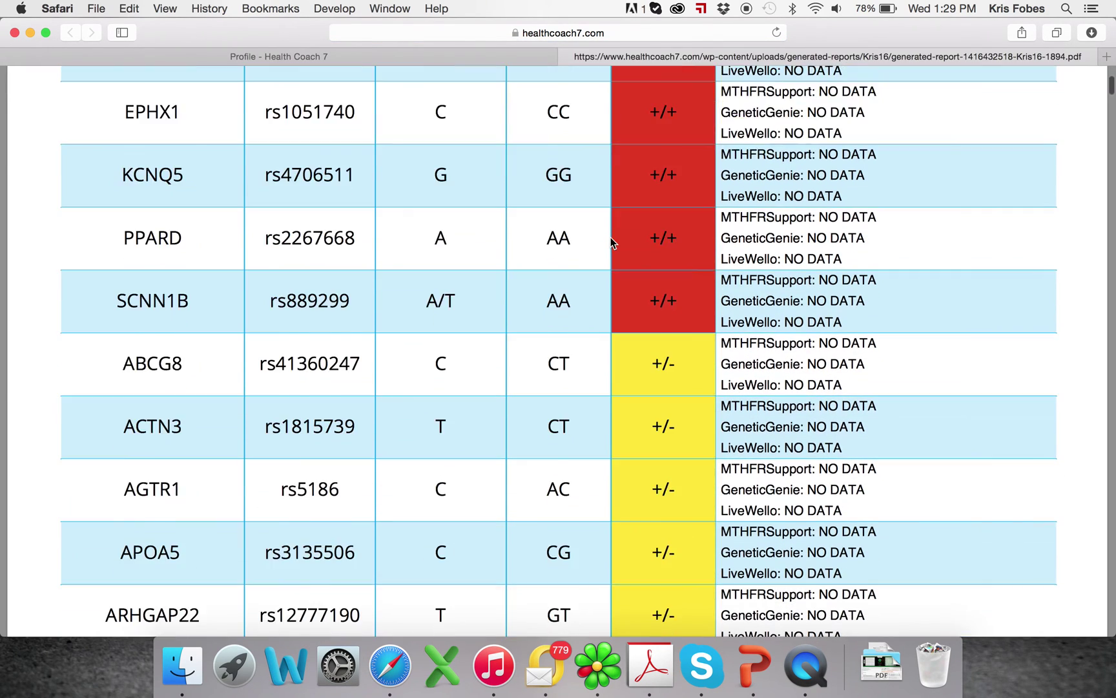
{"action": "scroll", "coordinate": [610, 239], "scroll_direction": "down", "scroll_amount": 20}
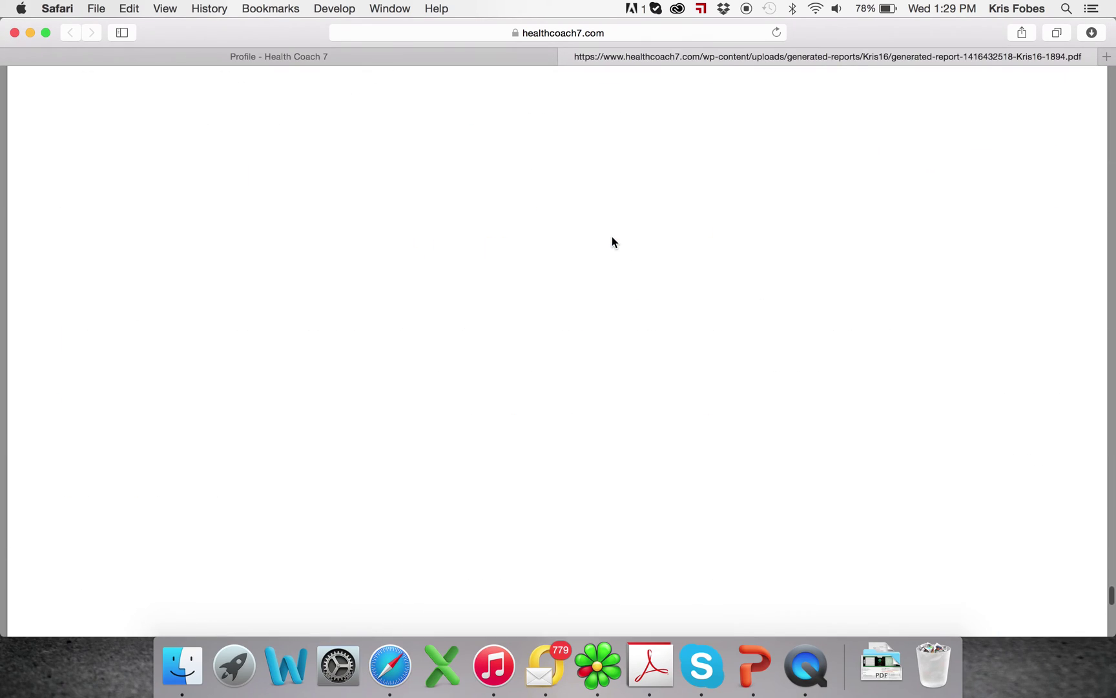
{"action": "scroll", "coordinate": [611, 236], "scroll_direction": "up", "scroll_amount": 20}
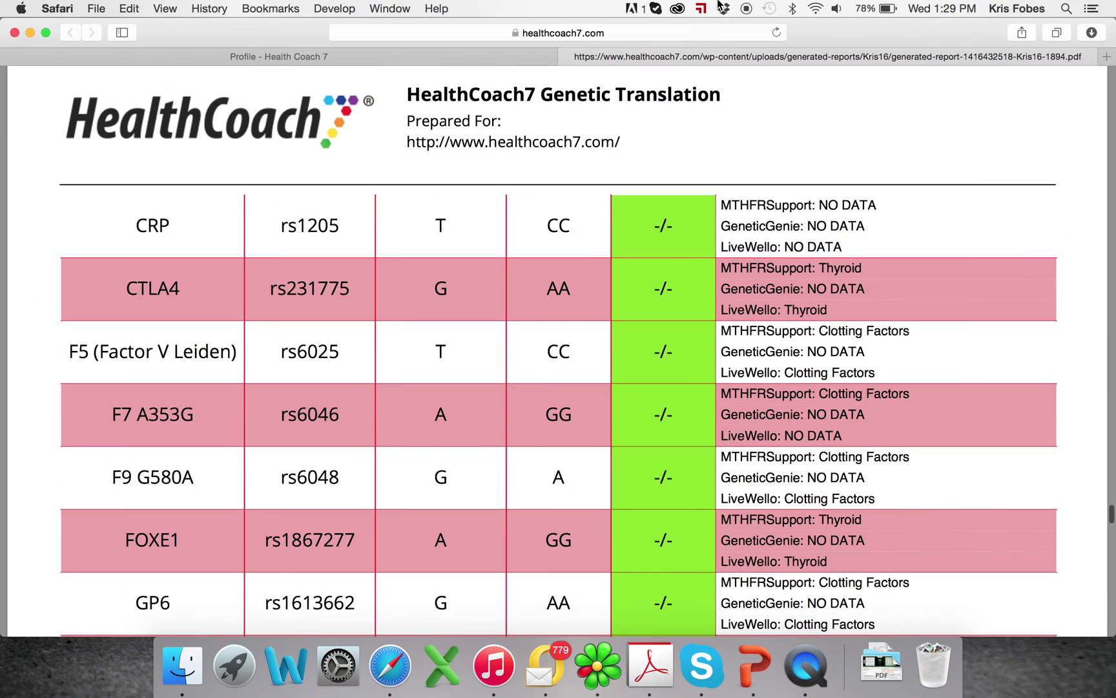
{"action": "scroll", "coordinate": [523, 333], "scroll_direction": "up", "scroll_amount": 20}
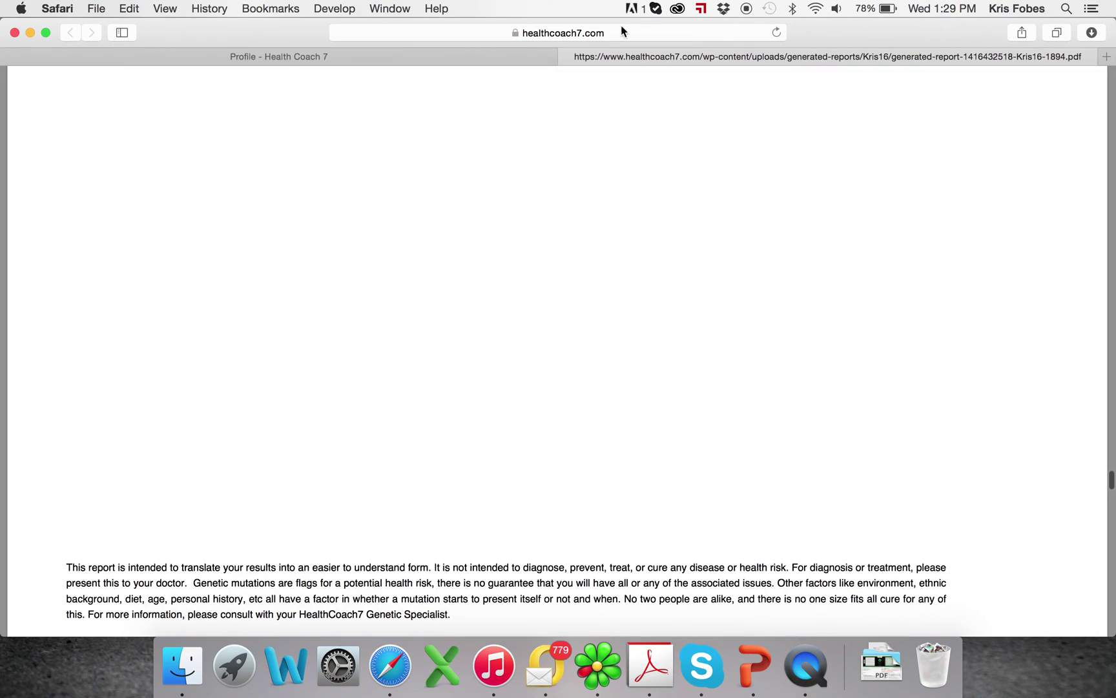
{"action": "left_click", "coordinate": [568, 57]}
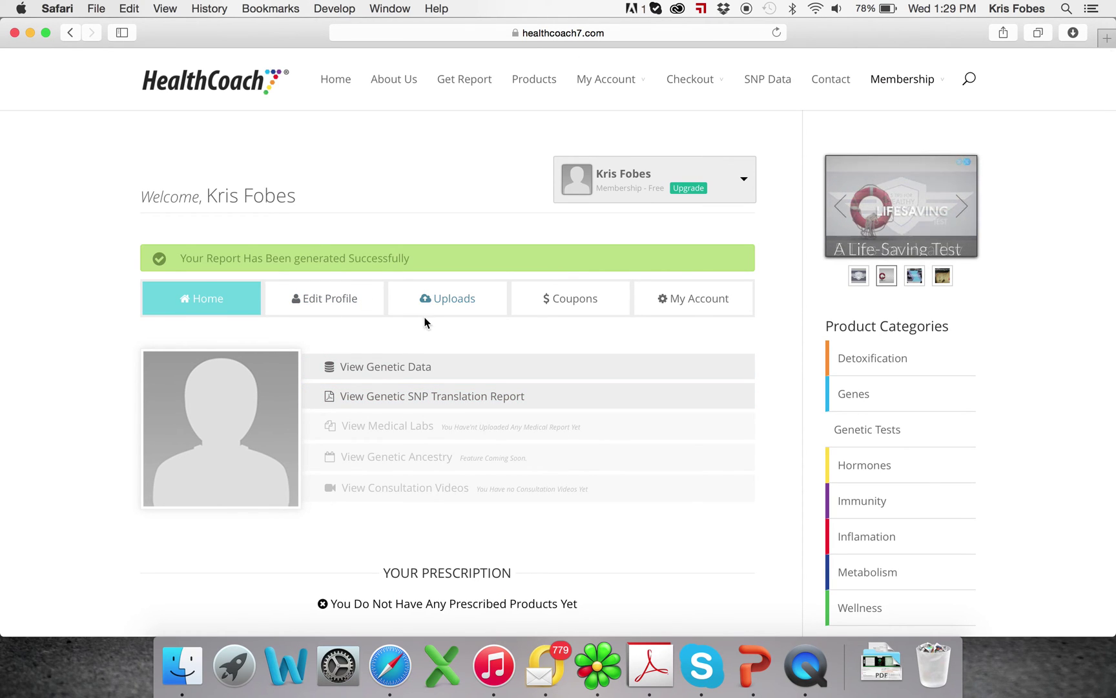
{"action": "left_click", "coordinate": [413, 397]}
Add a medical report entry and upload the Screen Shot 2014-11-12 at 4.34.05 PM file
{"action": "left_click", "coordinate": [451, 305]}
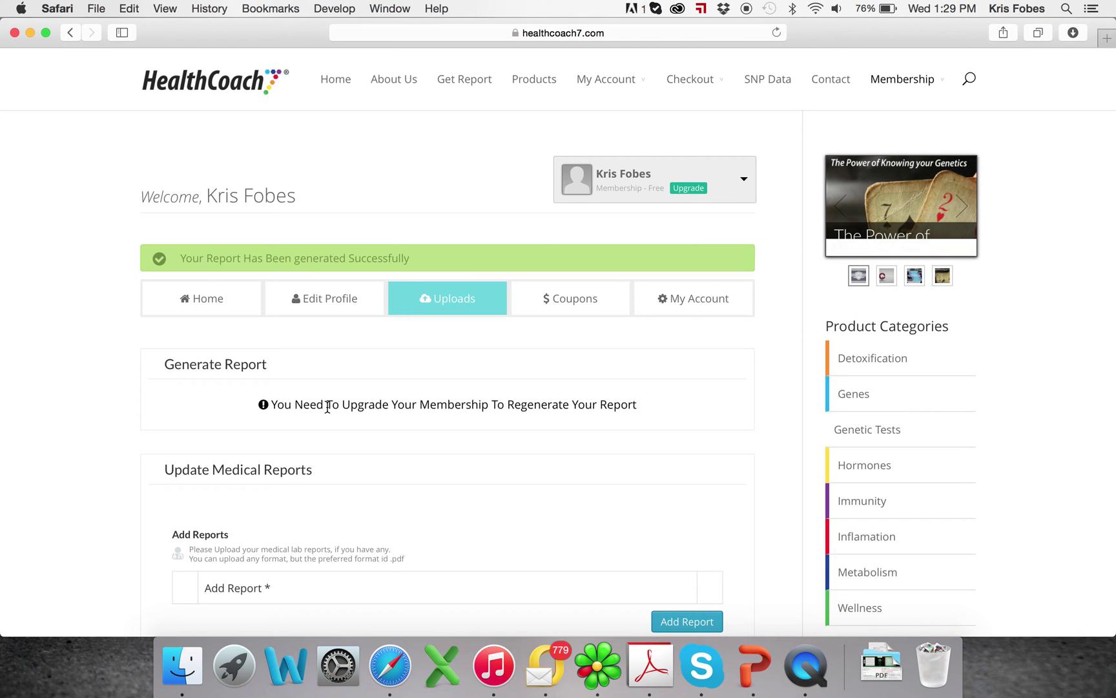
{"action": "scroll", "coordinate": [329, 413], "scroll_direction": "down", "scroll_amount": 1}
{"action": "scroll", "coordinate": [329, 419], "scroll_direction": "down", "scroll_amount": 2}
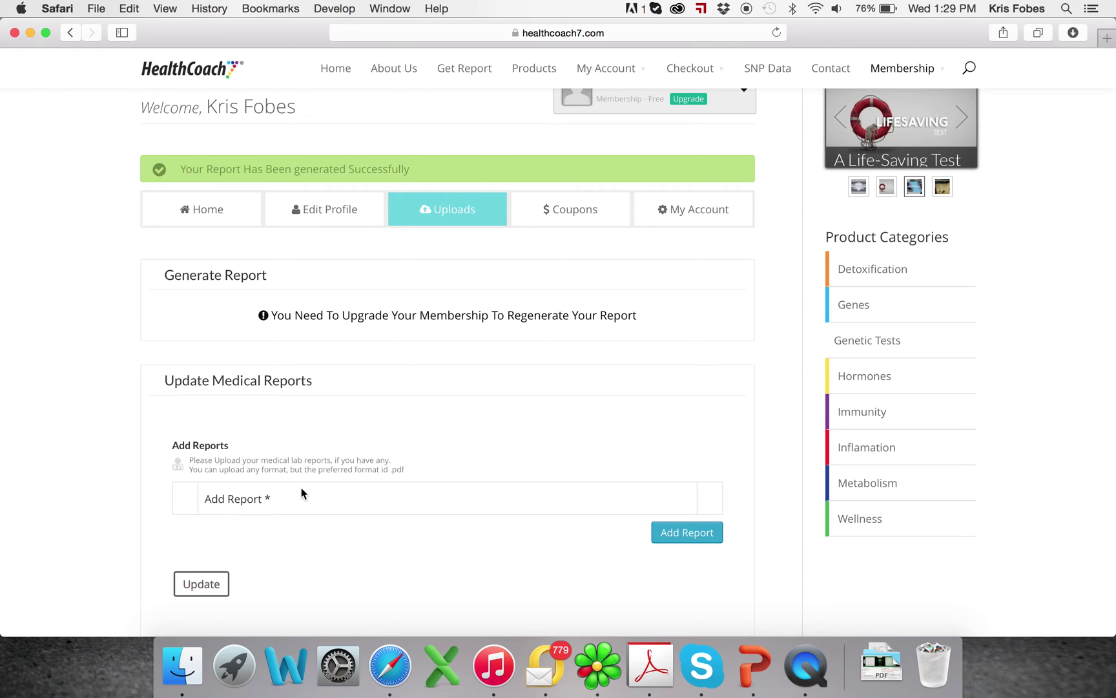
{"action": "left_click", "coordinate": [682, 540]}
{"action": "left_click", "coordinate": [292, 559]}
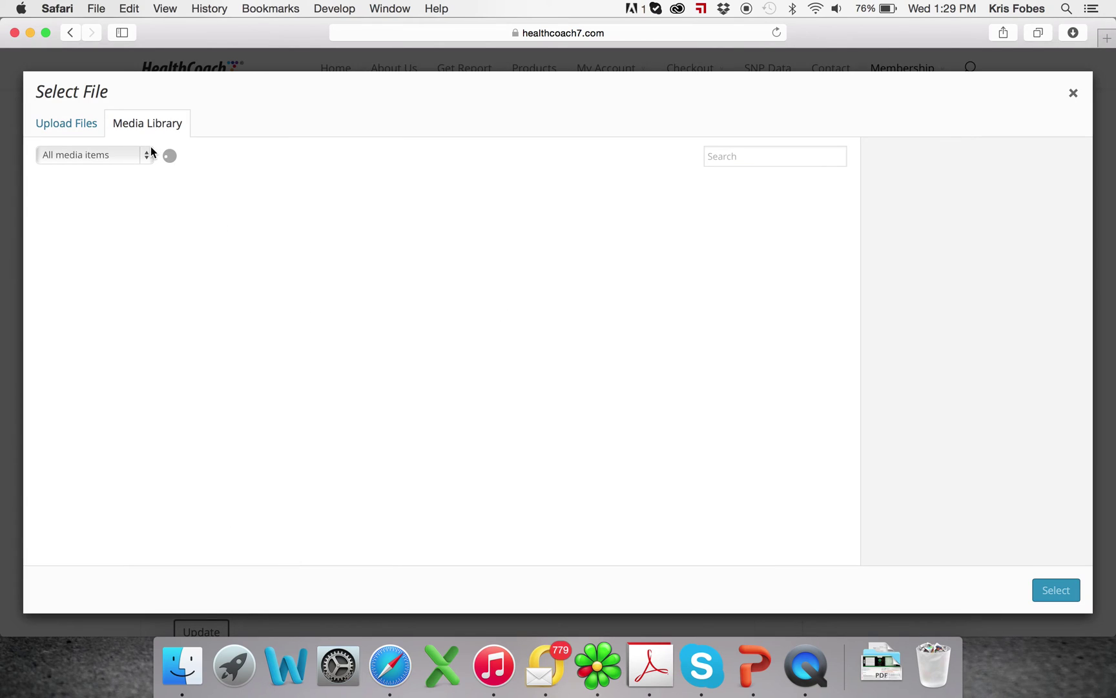
{"action": "left_click", "coordinate": [84, 127]}
{"action": "left_click", "coordinate": [508, 373]}
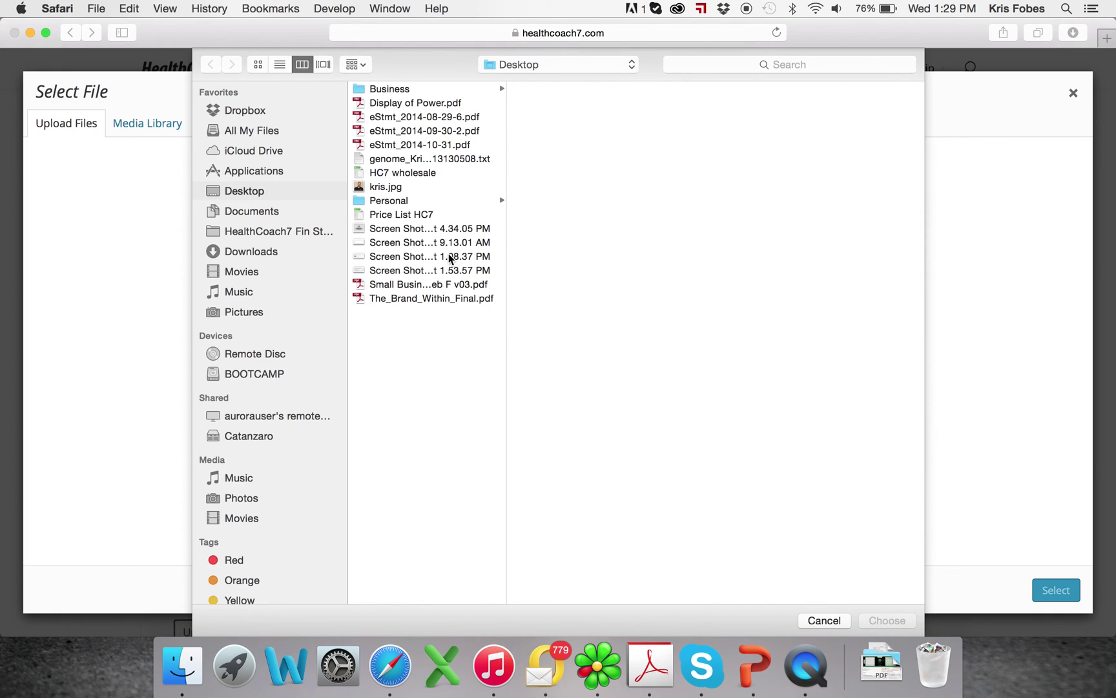
{"action": "left_click", "coordinate": [422, 230]}
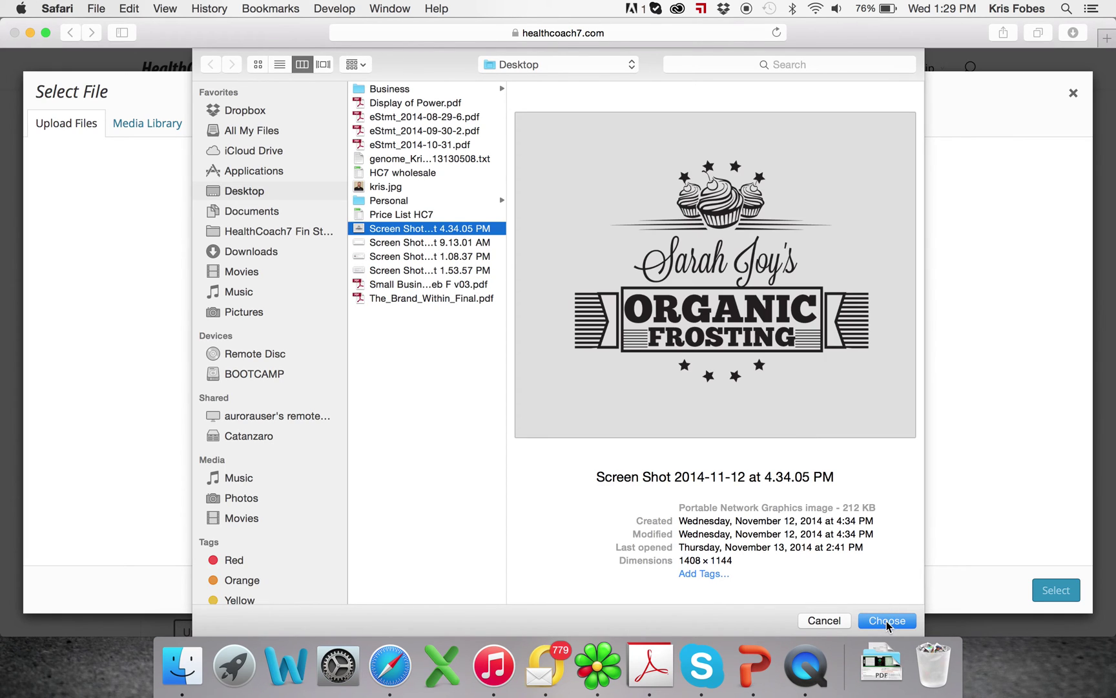
{"action": "left_click", "coordinate": [888, 621]}
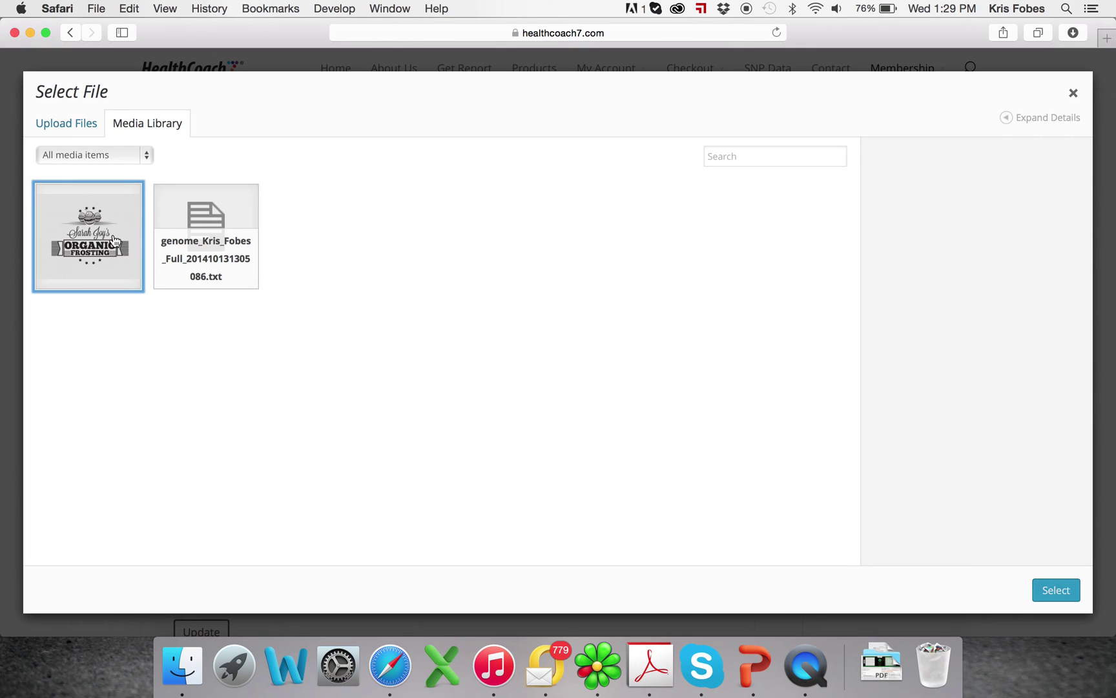
Attach the uploaded screenshot to the medical report and save it with Update
{"action": "left_click", "coordinate": [86, 265]}
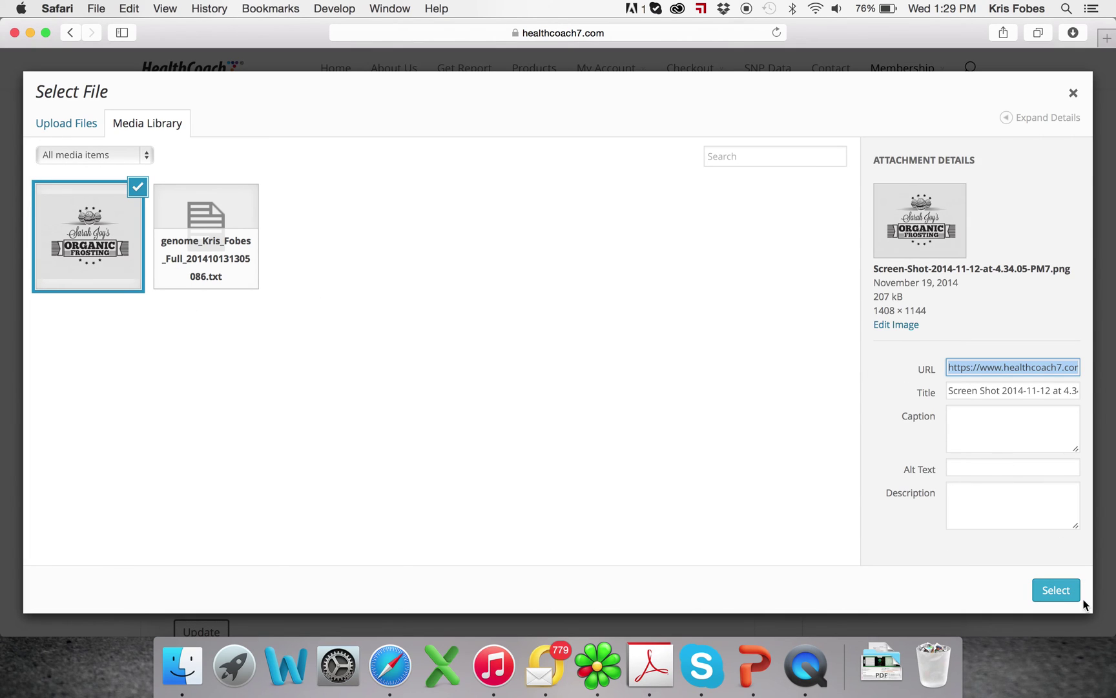
{"action": "left_click", "coordinate": [1059, 596]}
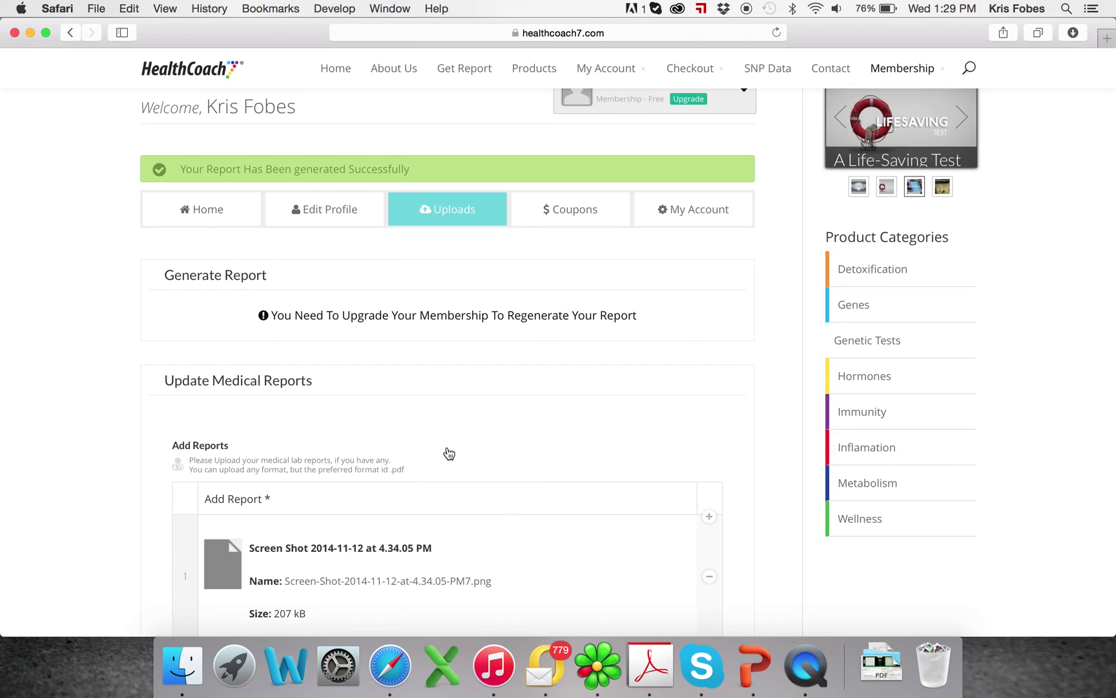
{"action": "scroll", "coordinate": [449, 453], "scroll_direction": "down", "scroll_amount": 3}
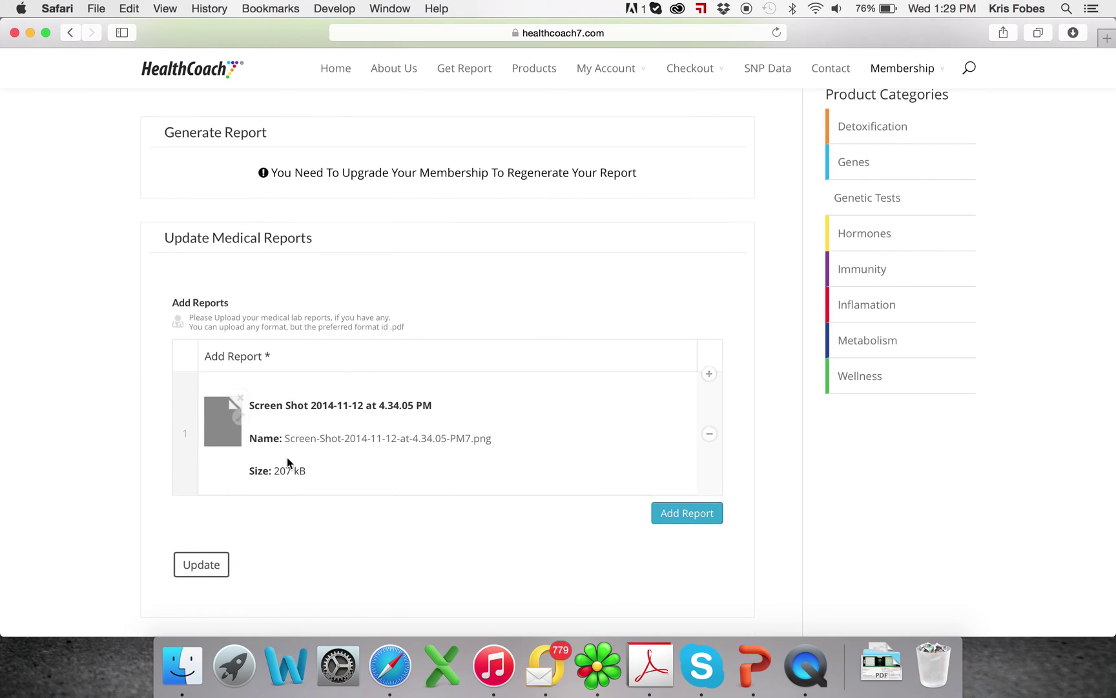
{"action": "scroll", "coordinate": [233, 401], "scroll_direction": "down", "scroll_amount": 2}
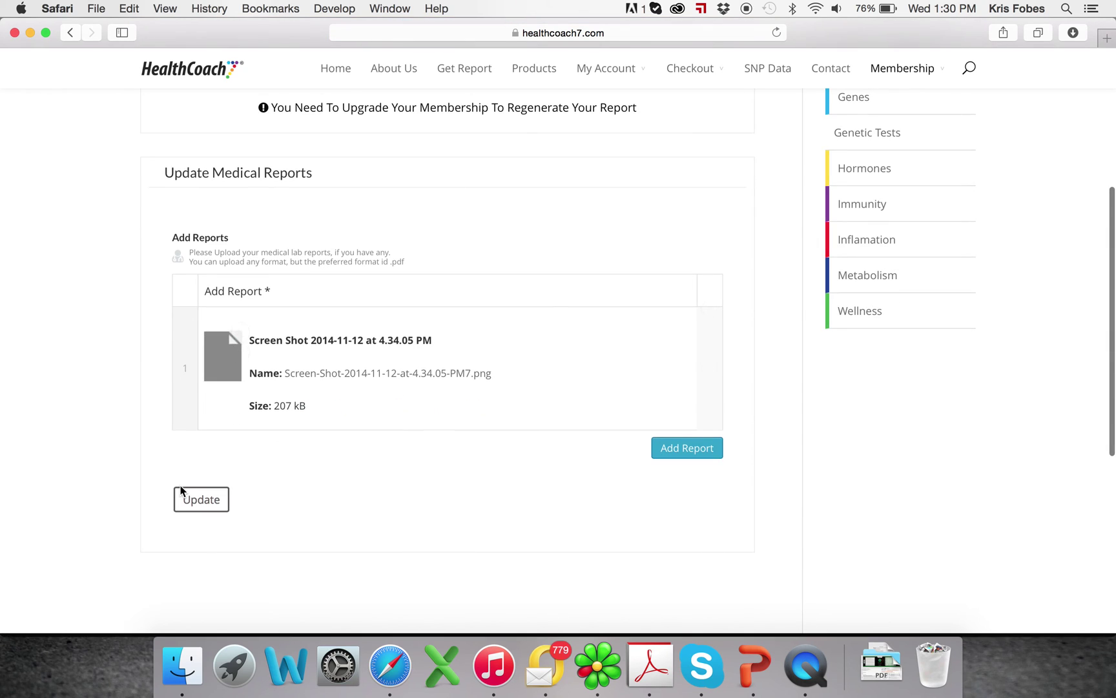
{"action": "left_click", "coordinate": [213, 506]}
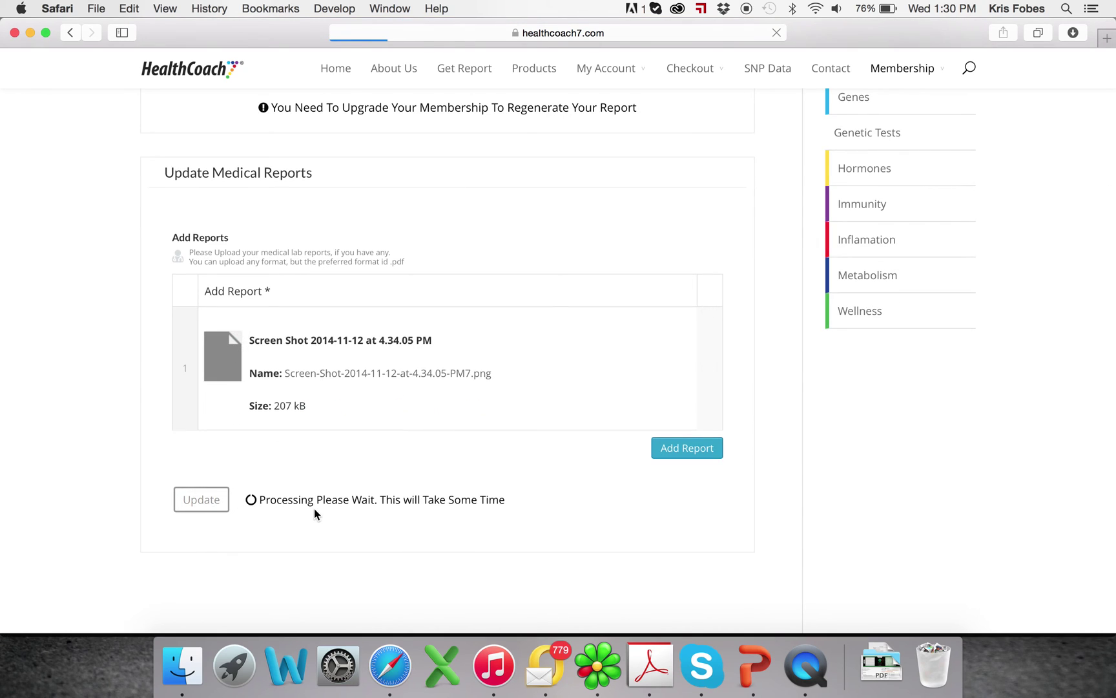
{"action": "scroll", "coordinate": [314, 509], "scroll_direction": "up", "scroll_amount": 1}
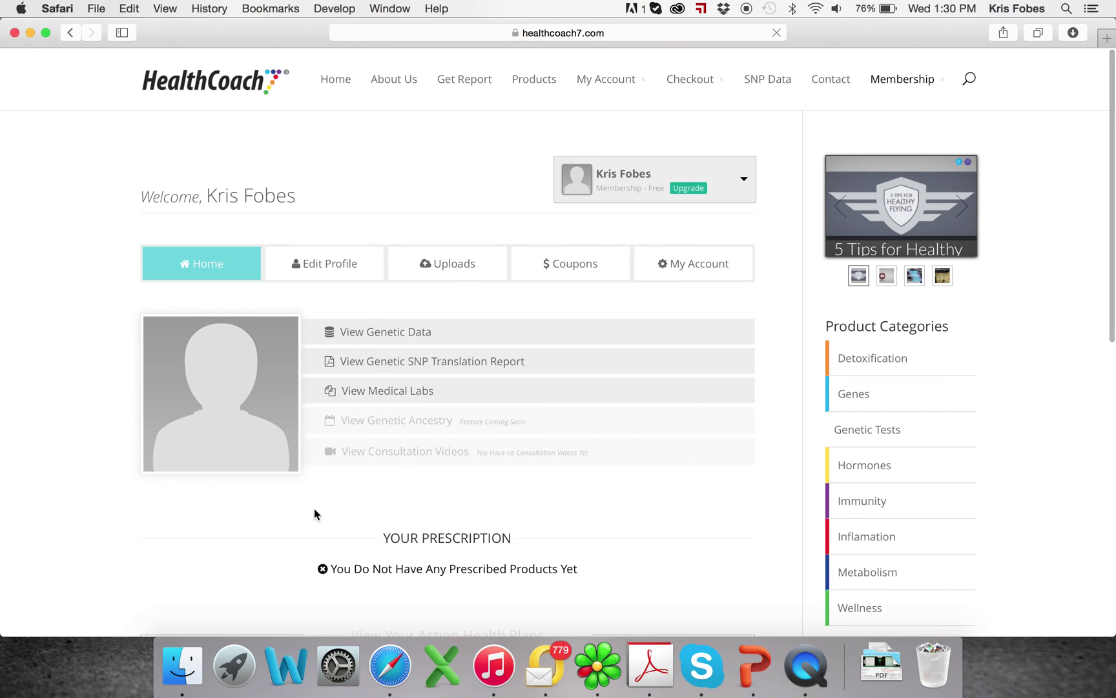
List Medical Lab Reports showing the 4.34.05 PM screenshot, then close its preview tab
{"action": "left_click", "coordinate": [400, 401]}
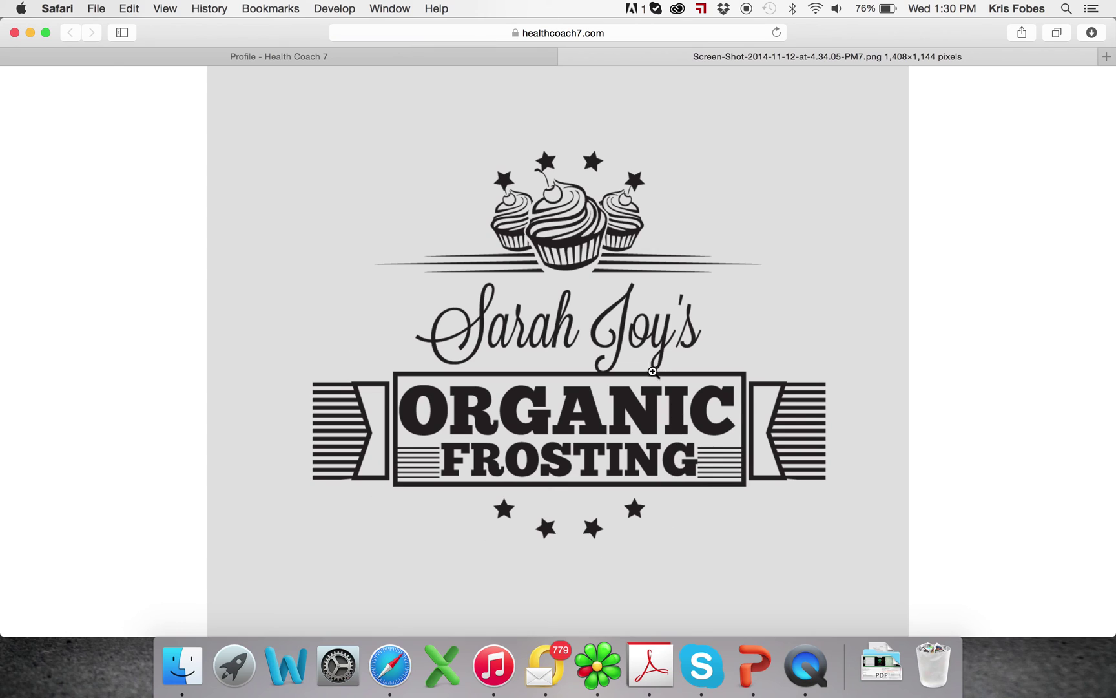
{"action": "left_click", "coordinate": [568, 57]}
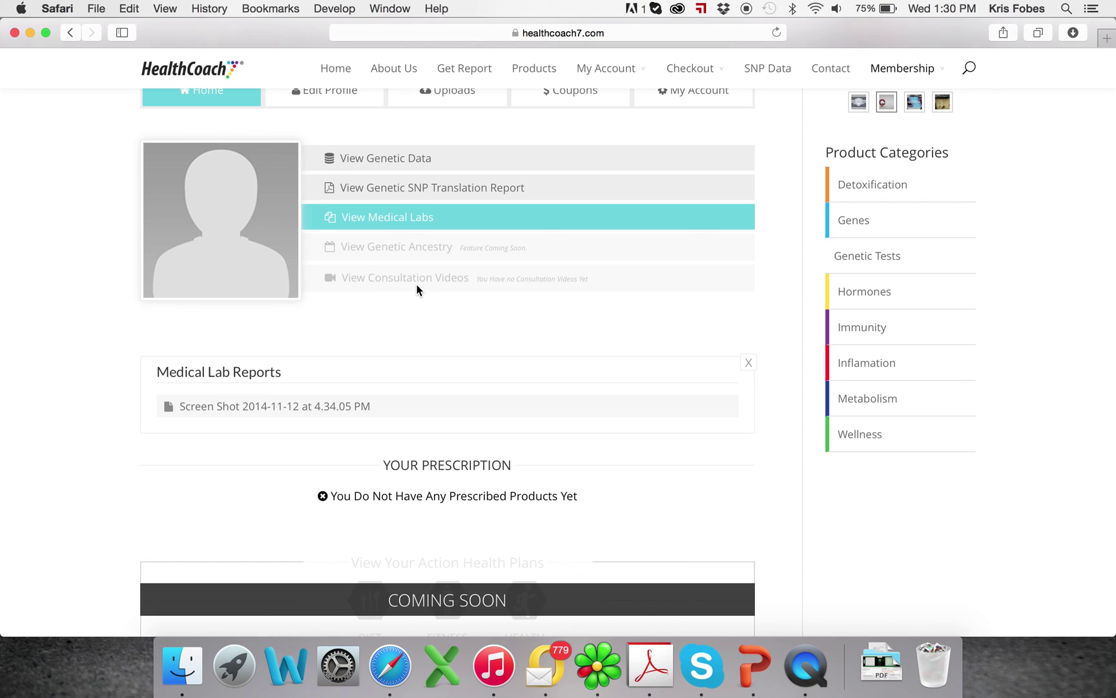
Go back to the HealthCoach7 home page via the HealthCoach logo at the top of the profile page
{"action": "scroll", "coordinate": [449, 308], "scroll_direction": "down", "scroll_amount": 2}
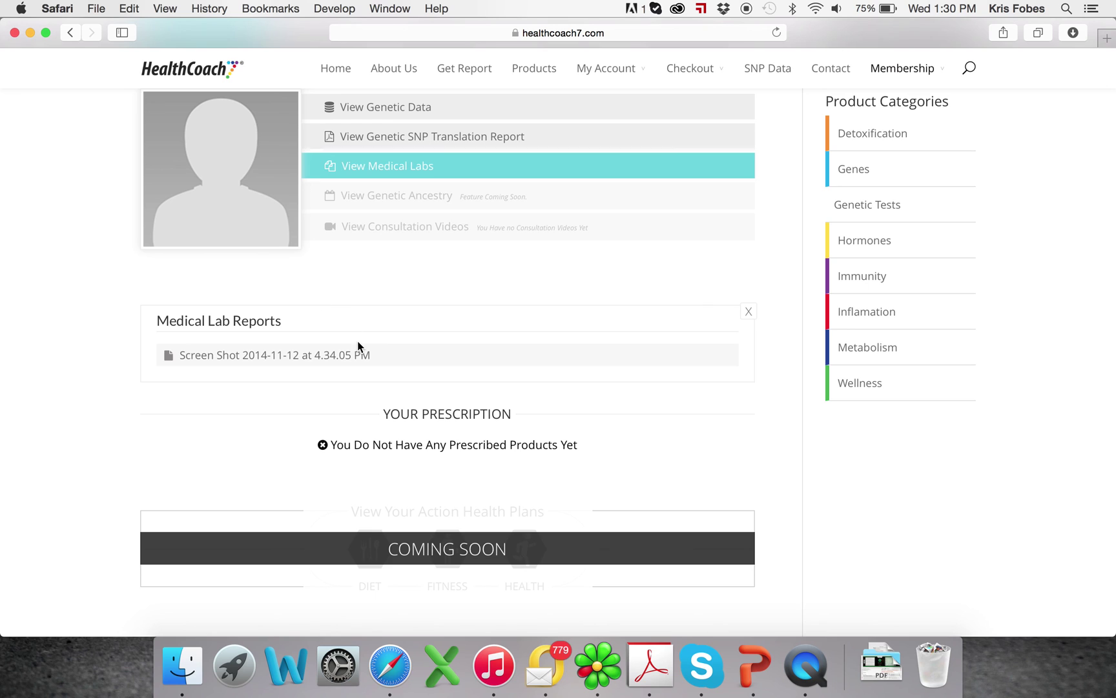
{"action": "scroll", "coordinate": [358, 343], "scroll_direction": "down", "scroll_amount": 2}
{"action": "scroll", "coordinate": [358, 342], "scroll_direction": "up", "scroll_amount": 5}
{"action": "scroll", "coordinate": [358, 343], "scroll_direction": "up", "scroll_amount": 3}
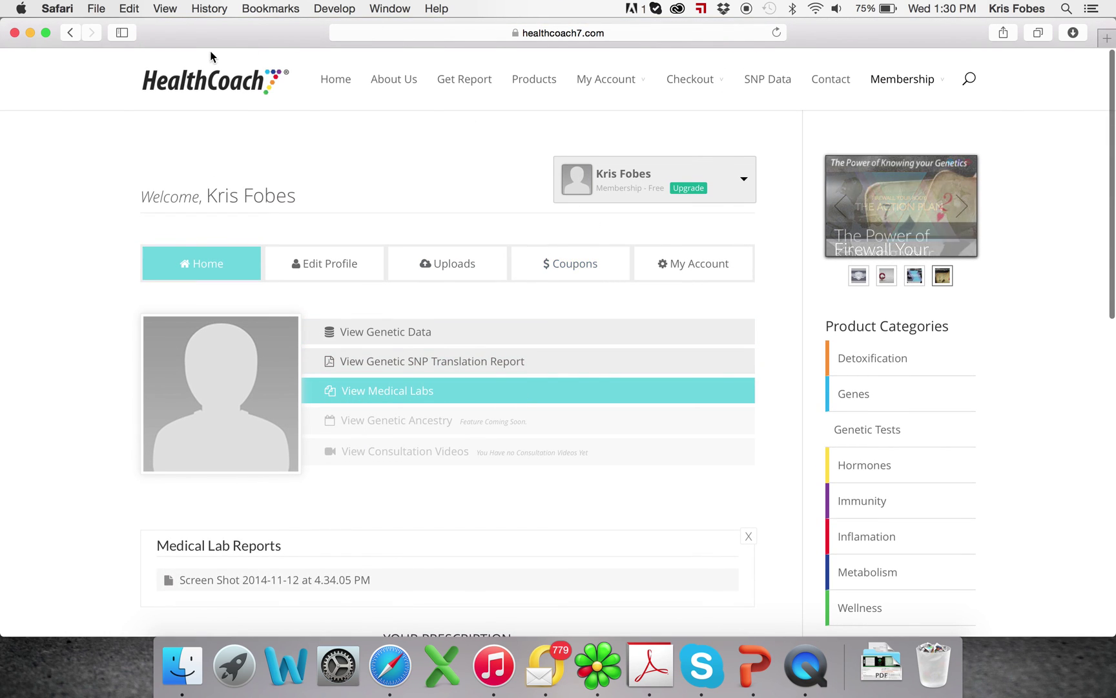
{"action": "left_click", "coordinate": [273, 86]}
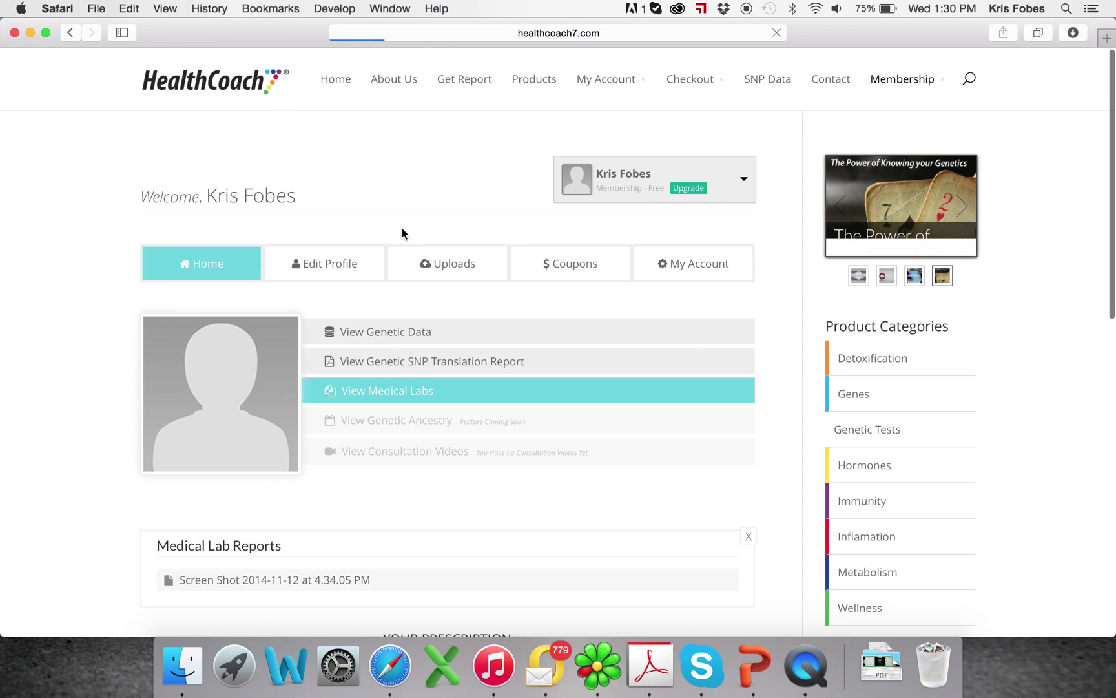